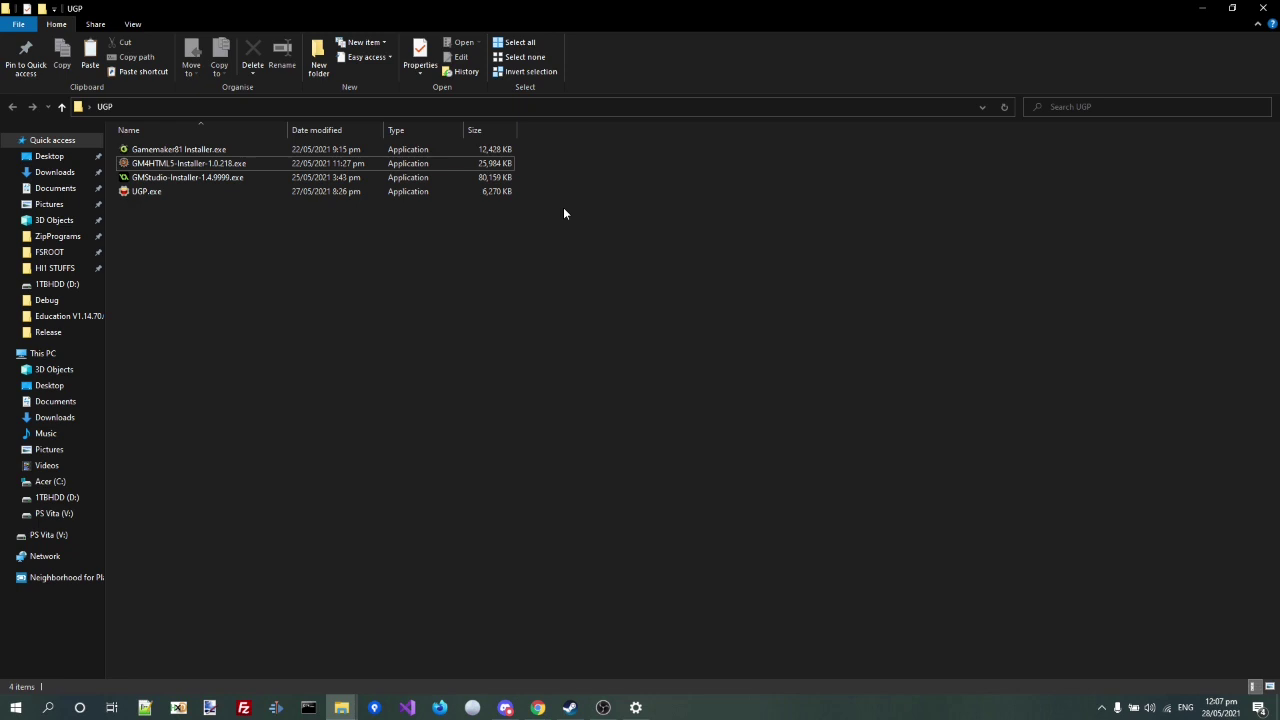
- Install GameMaker 8.1 with default setup options, dismiss the Lite welcome dialog, and close GameMaker
click(141, 152)
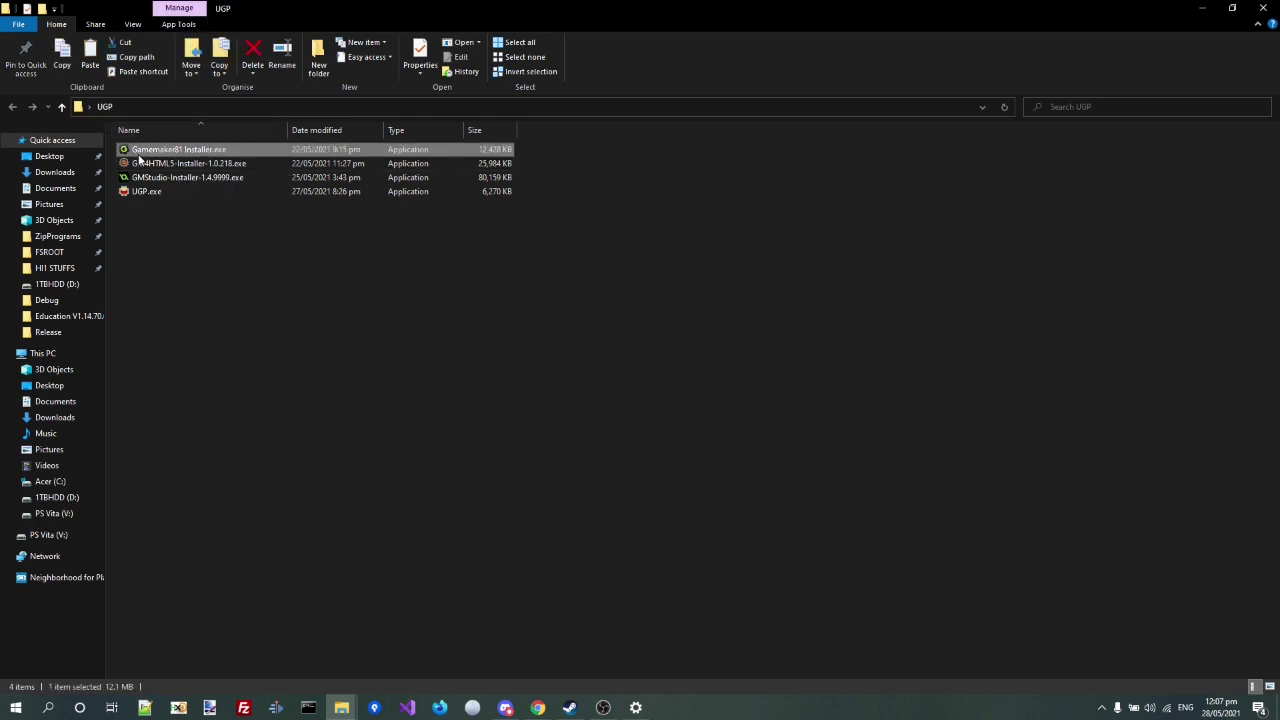
double_click(141, 152)
key(Return)
key(Return)
key(Return)
key(Return)
key(Return)
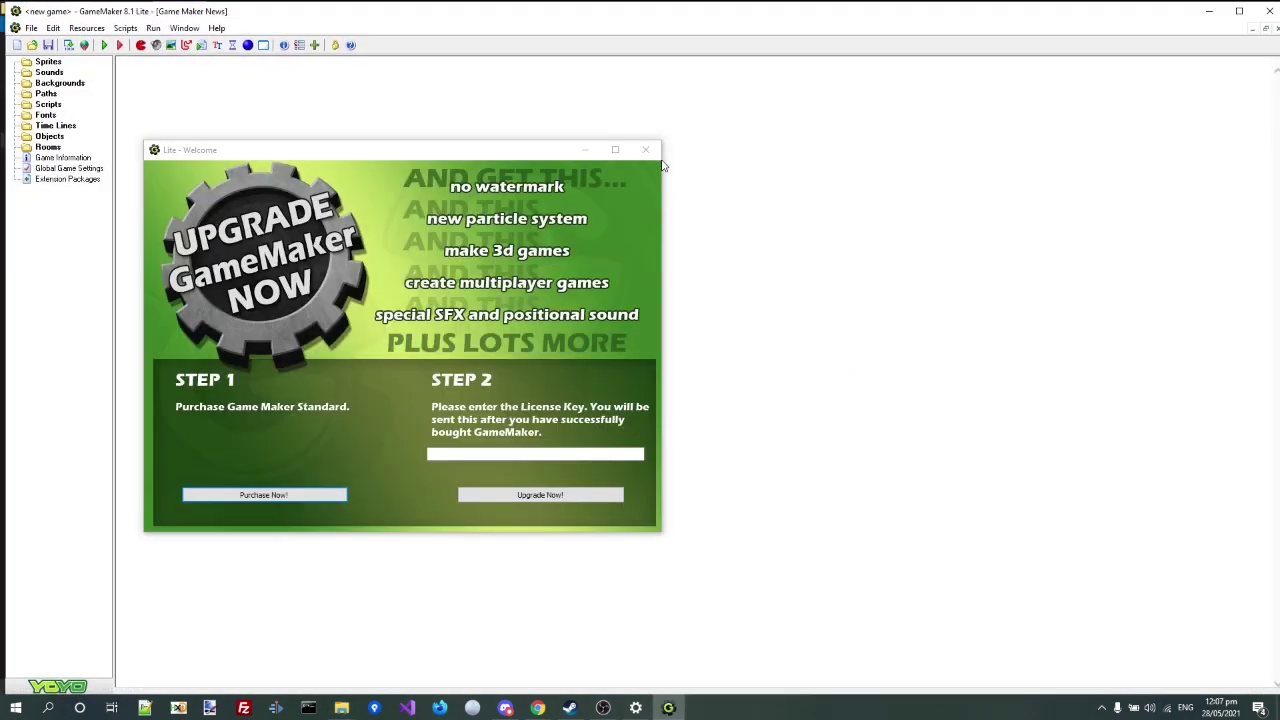
click(646, 150)
click(1270, 16)
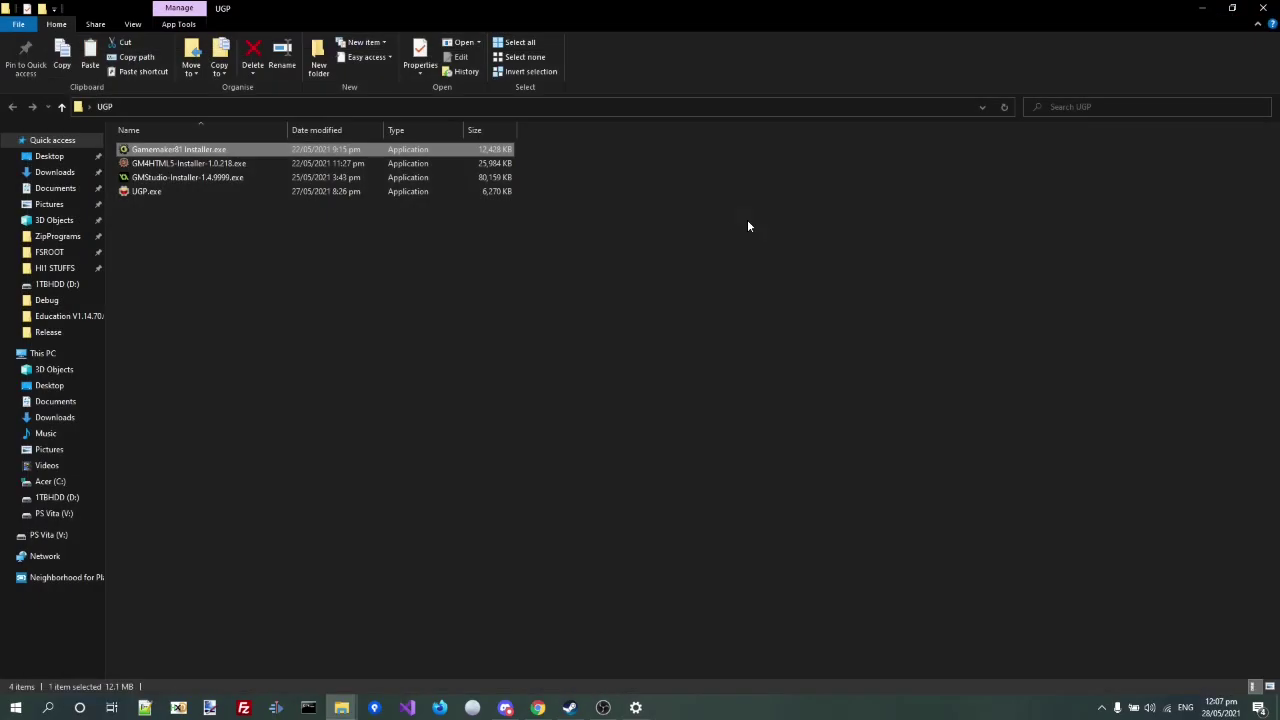
- Install GameMaker:HTML5 1.0.218 with default options and close its unlicensed window
click(175, 166)
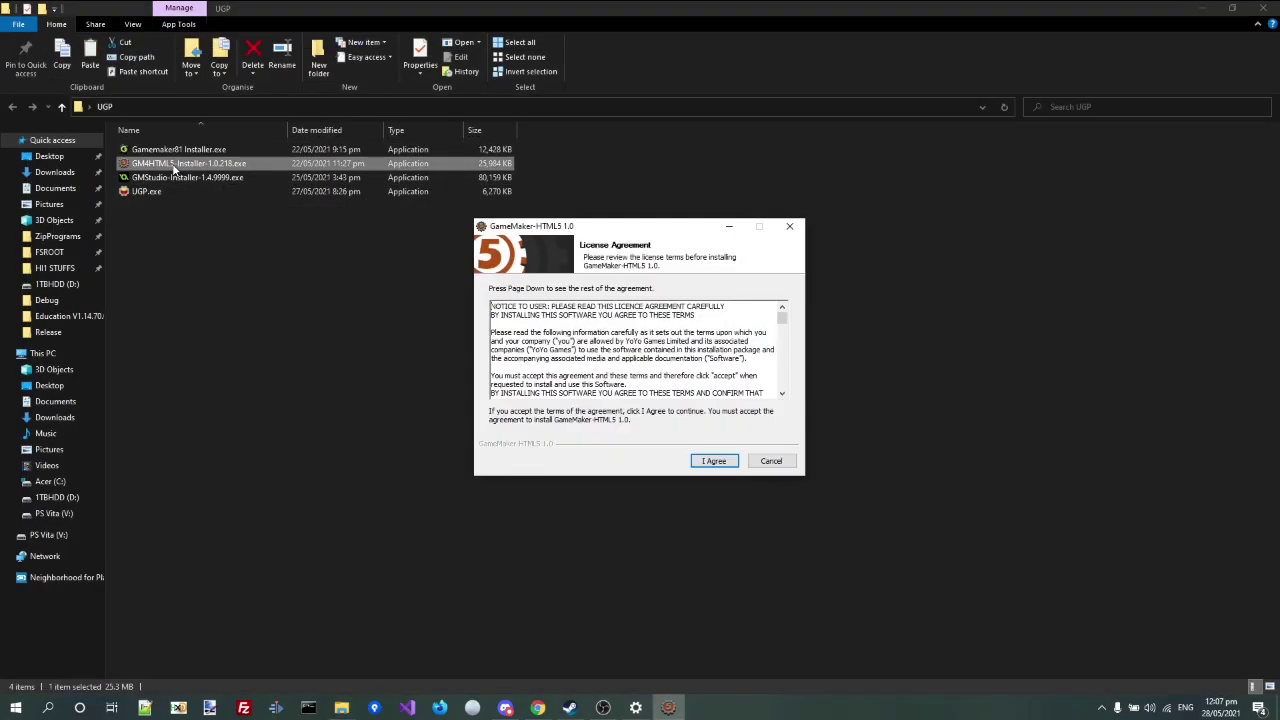
key(Return)
key(Return)
key(Return)
key(Return)
key(Return)
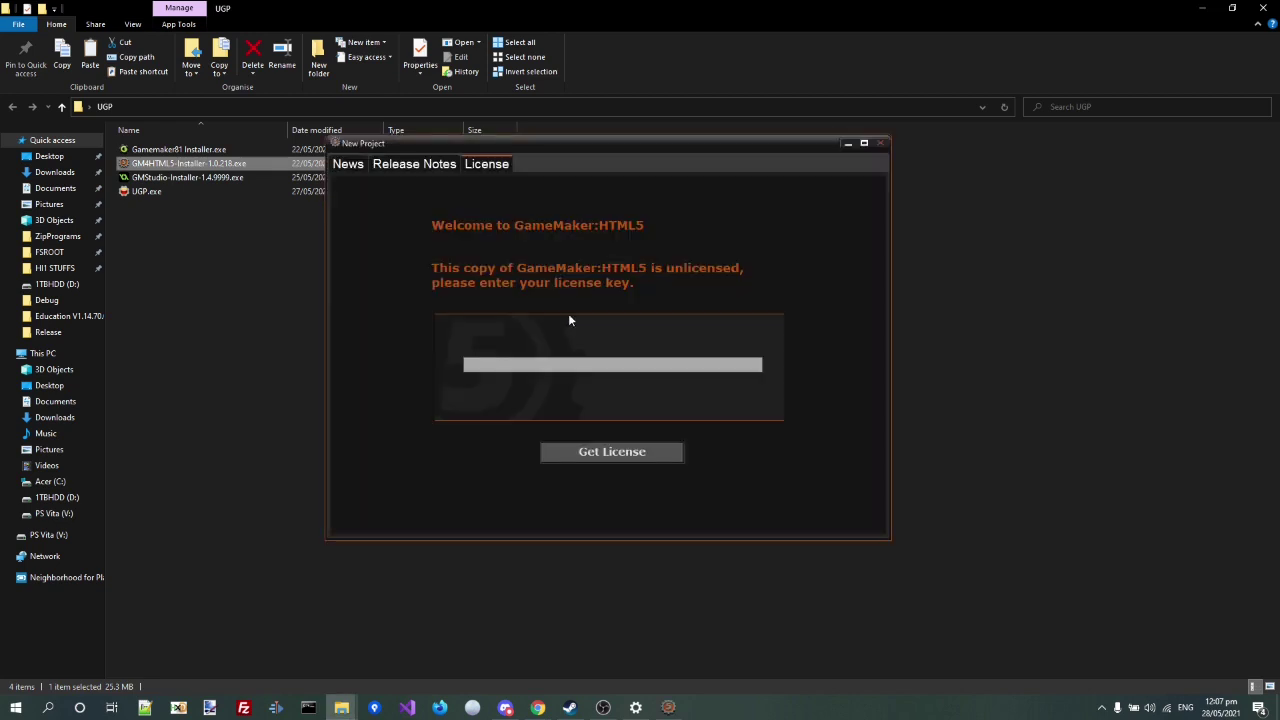
click(880, 144)
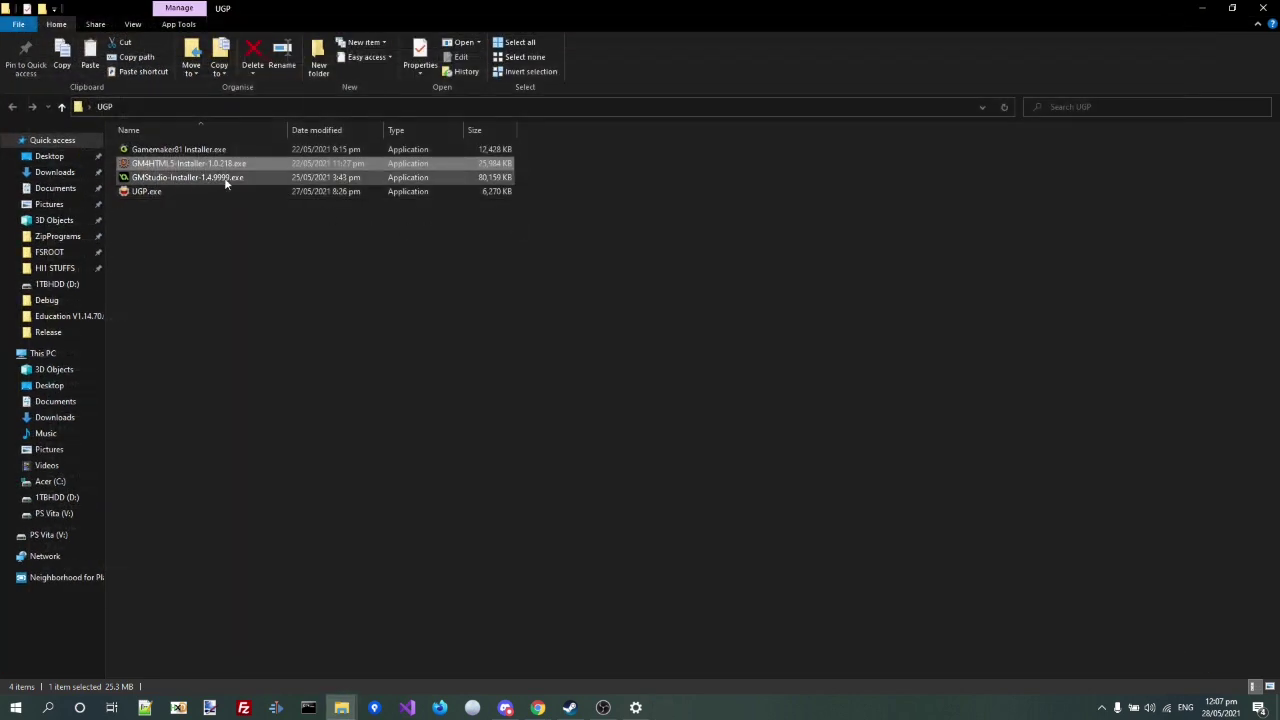
- Install GameMaker: Studio 1.4.9999 with default options and dismiss the invalid licence warning
click(205, 177)
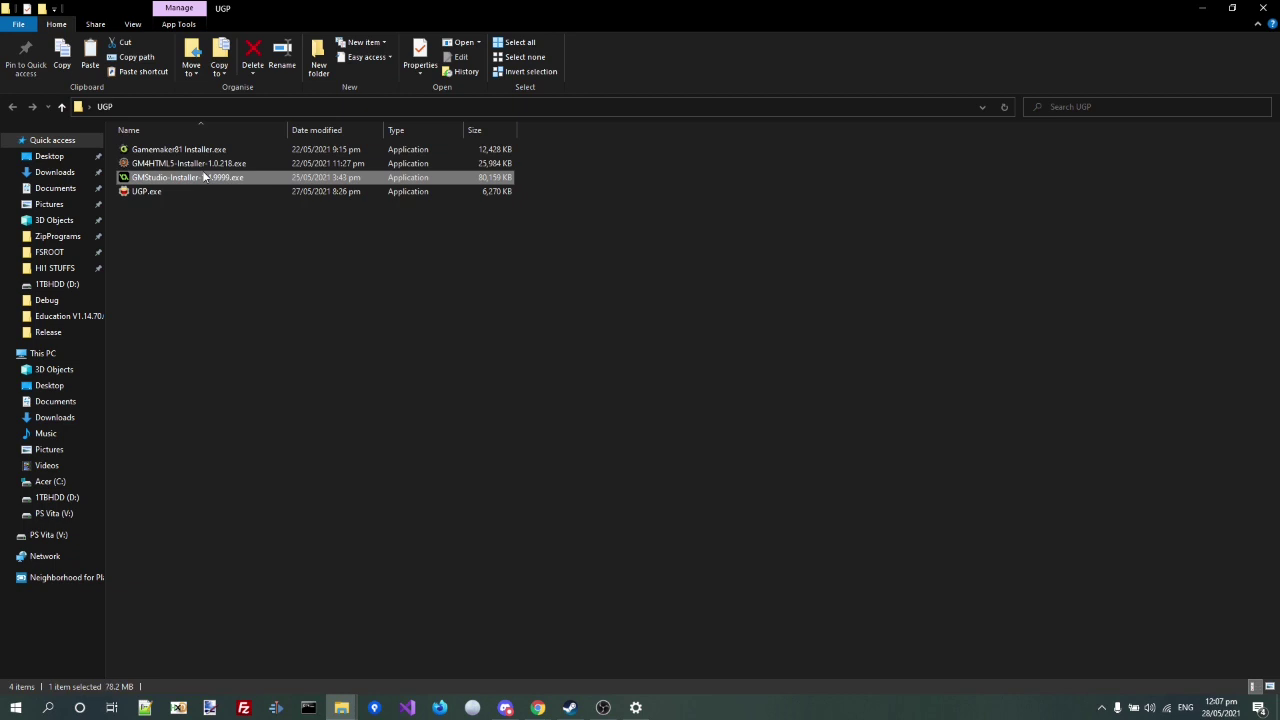
double_click(205, 177)
key(Return)
key(Return)
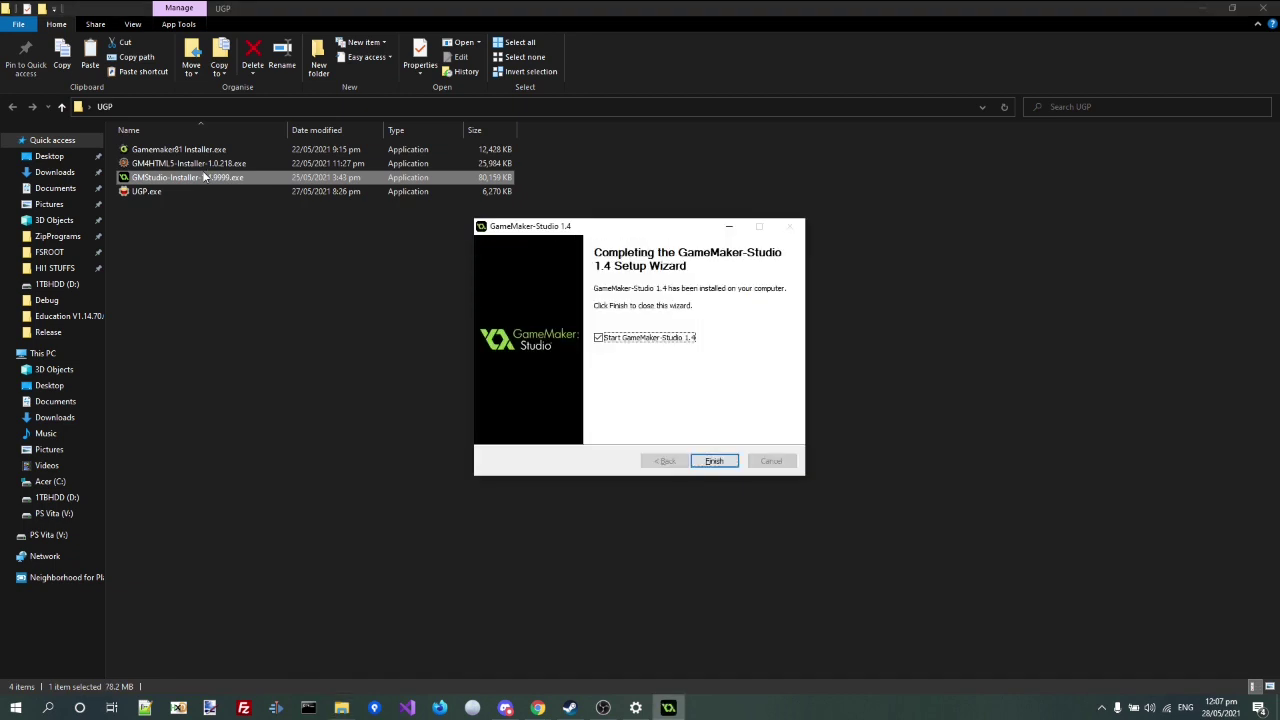
key(Return)
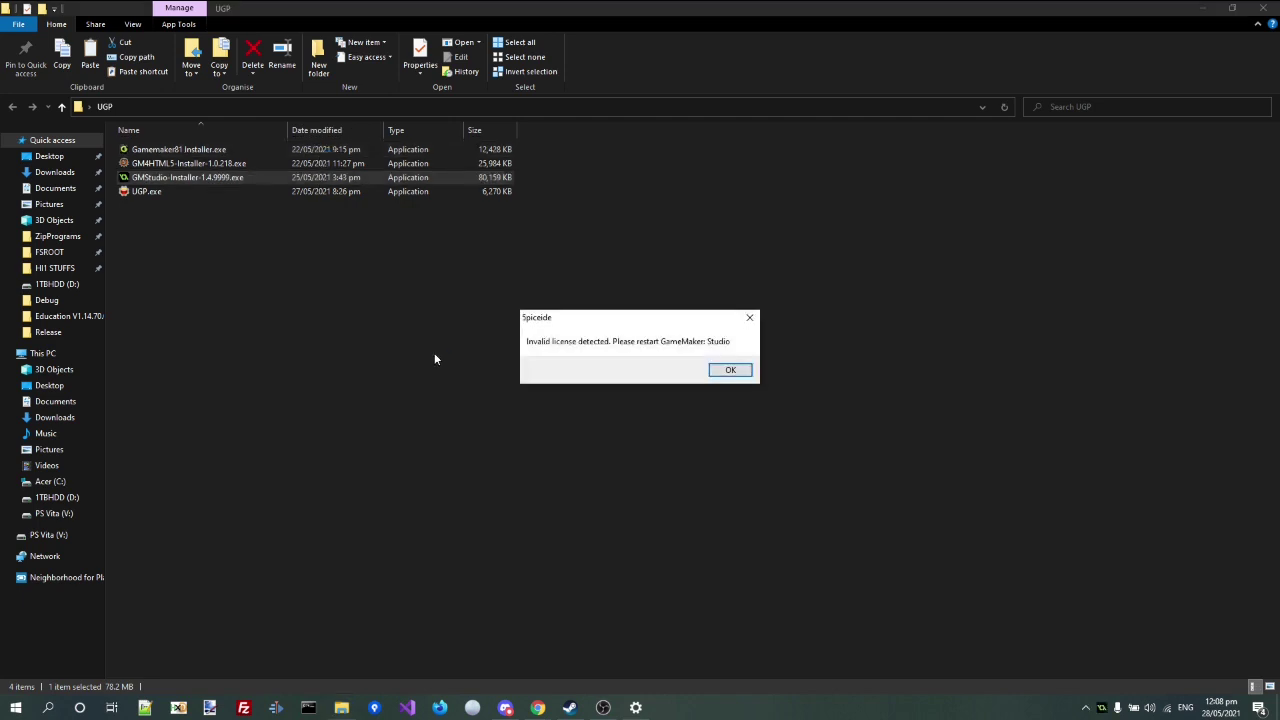
key(Return)
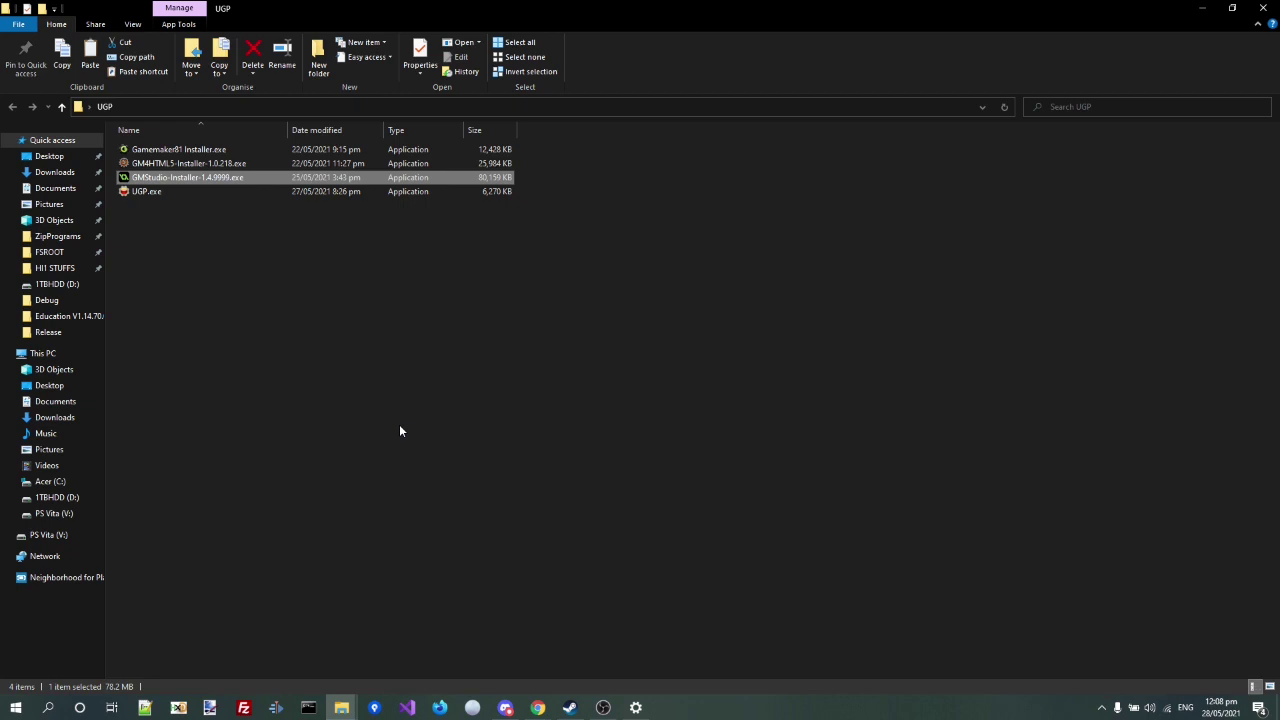
click(342, 399)
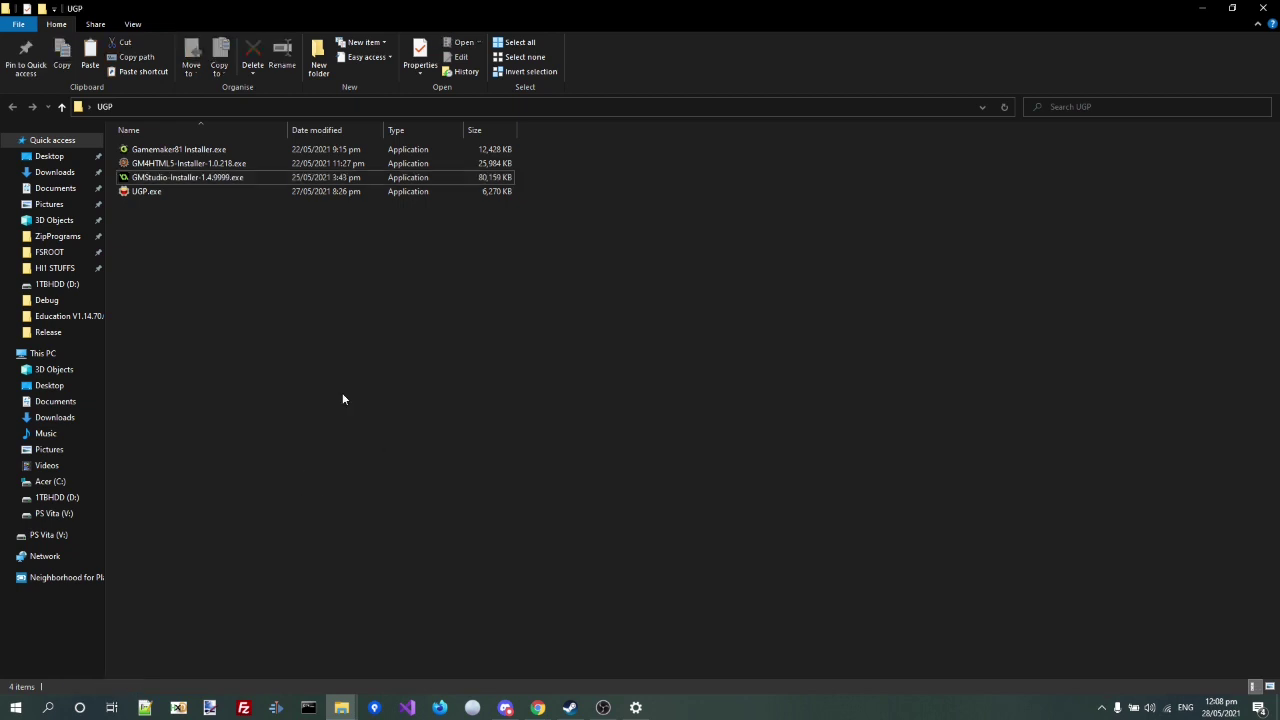
key(super)
text(game)
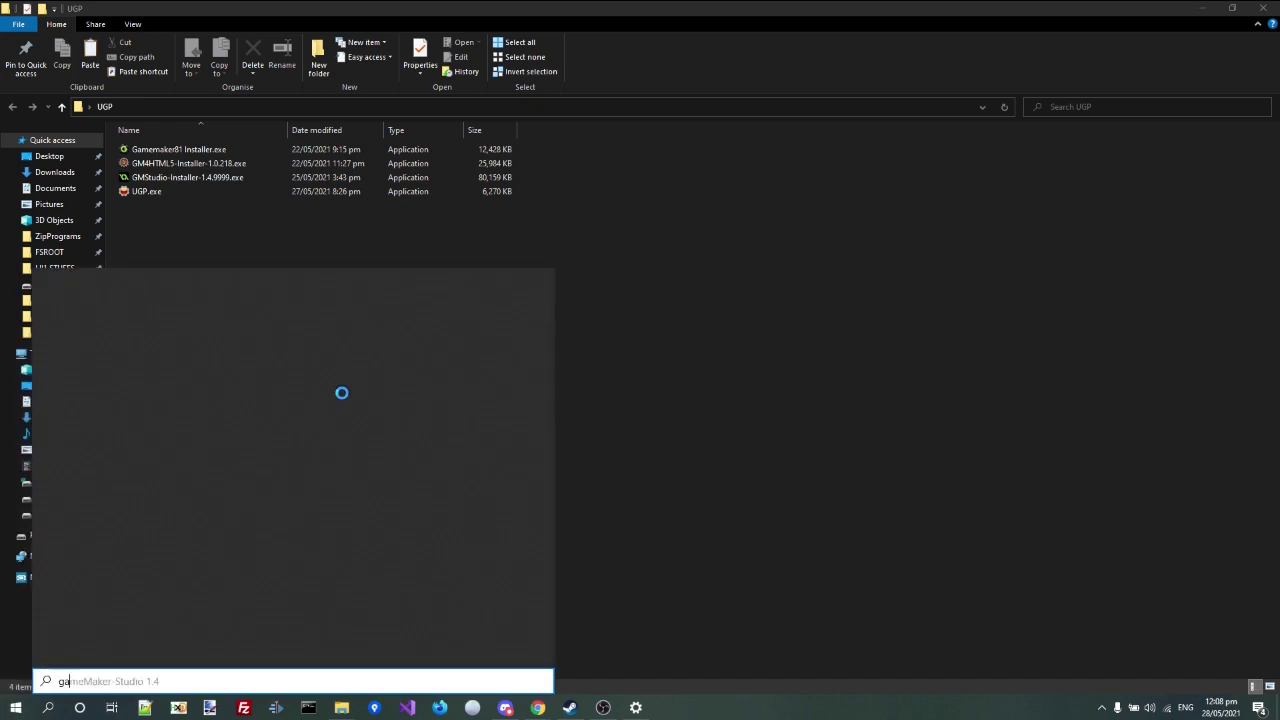
key(Return)
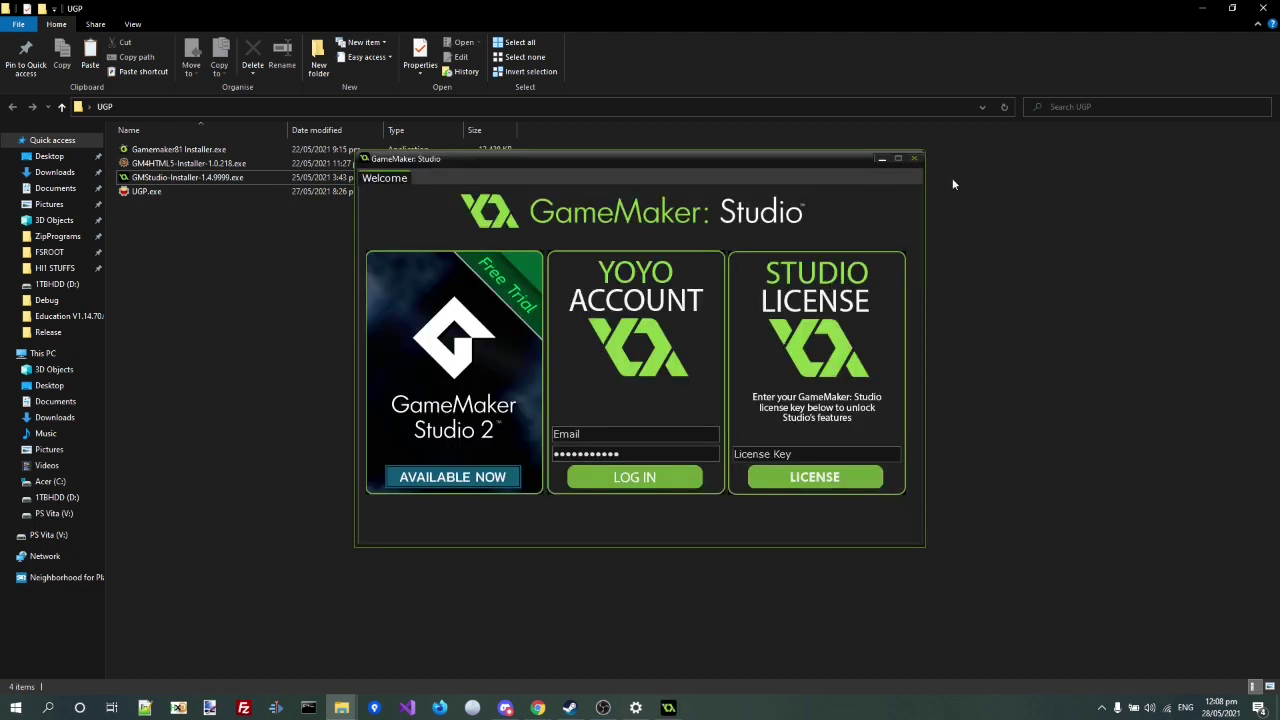
click(910, 166)
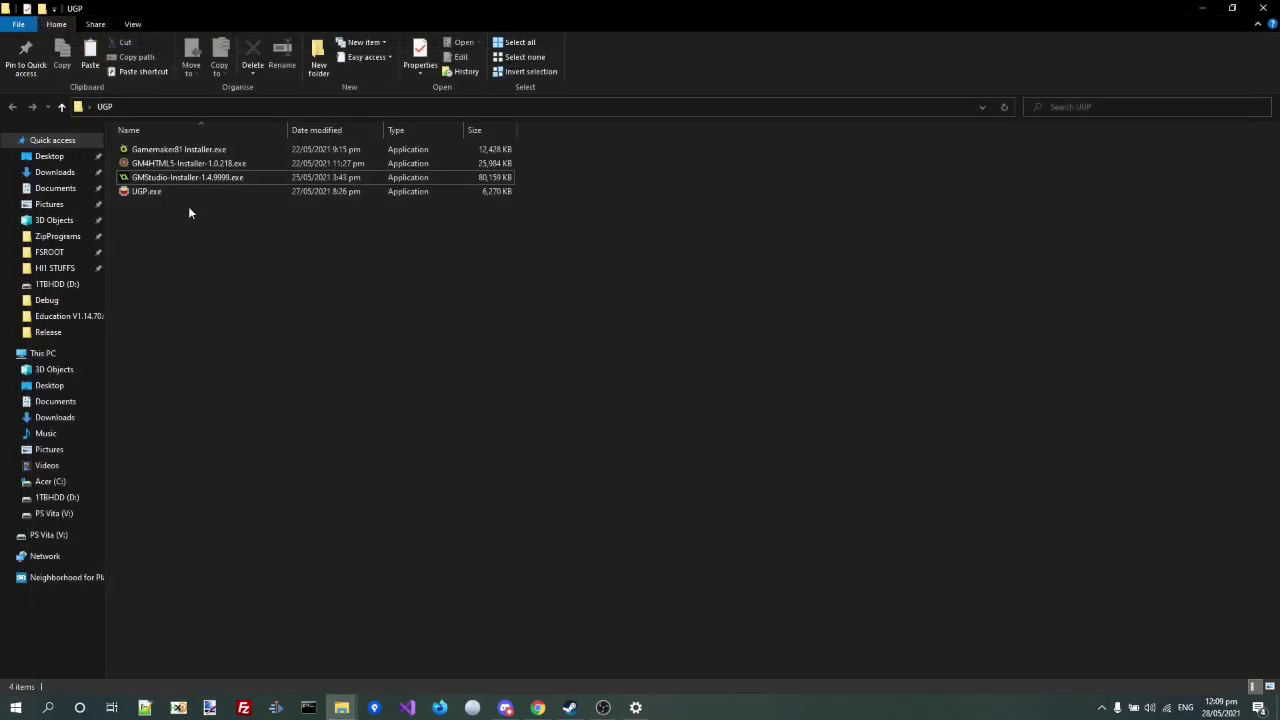
- Run UGP.exe, patch GameMaker 8.1, and return to the product selection screen
click(134, 194)
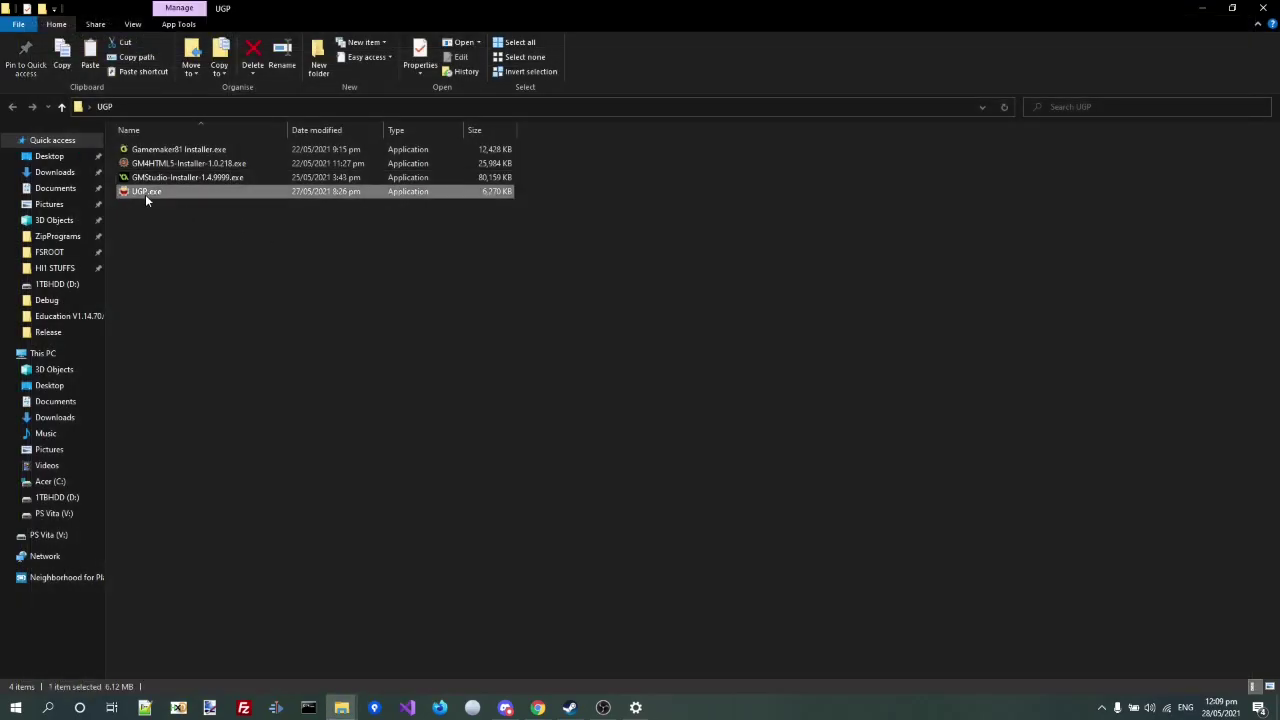
double_click(197, 194)
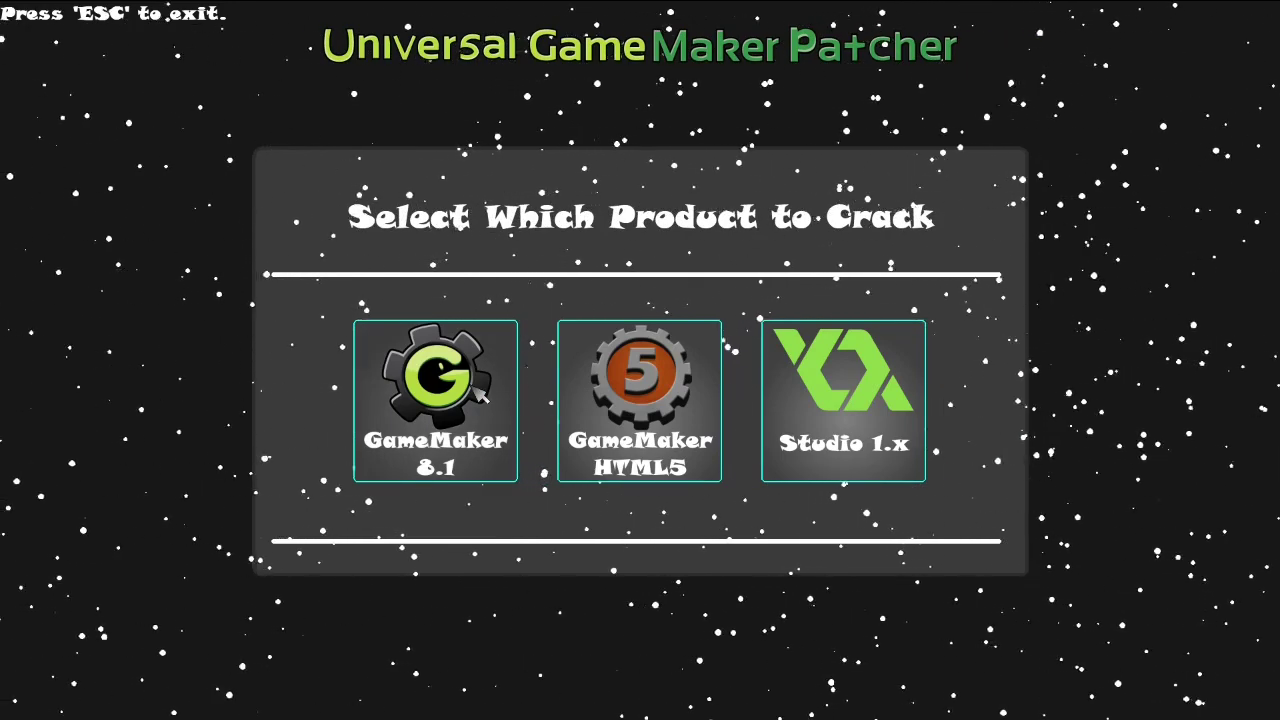
click(481, 396)
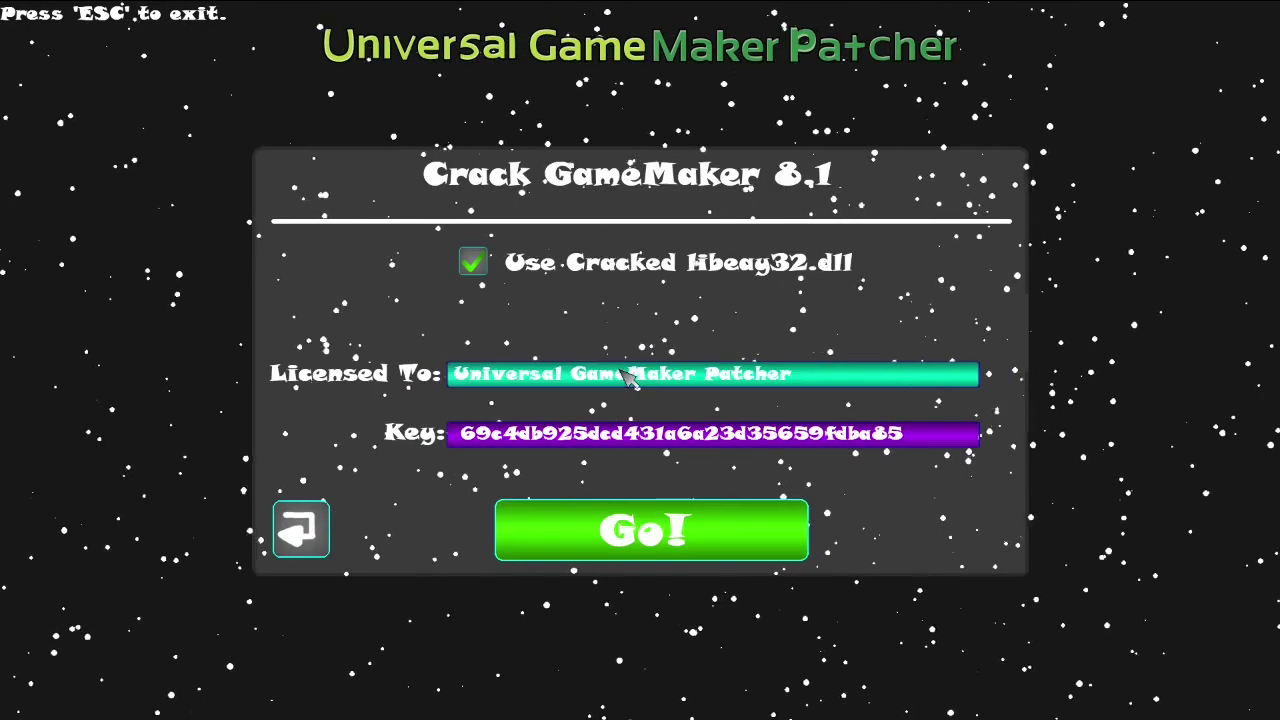
click(570, 520)
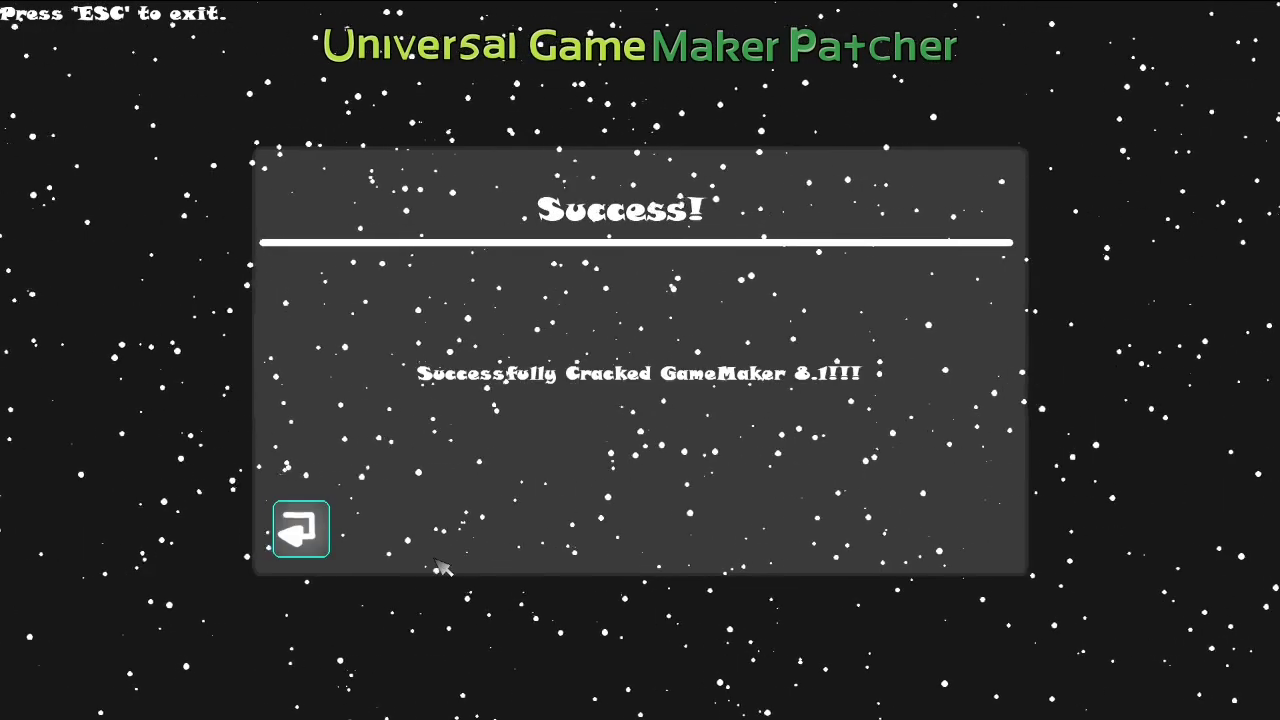
click(324, 534)
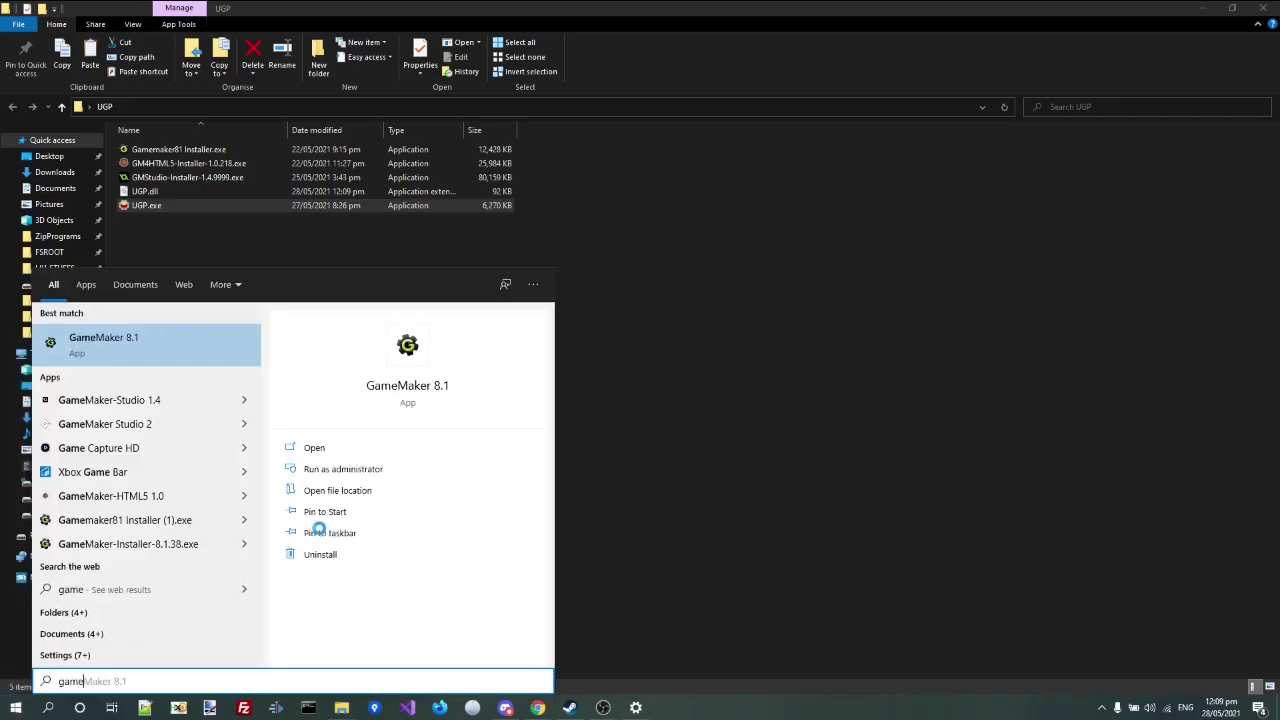
- Launch GameMaker 8.1 and create a new object named 'guaysugashguash'
key(Return)
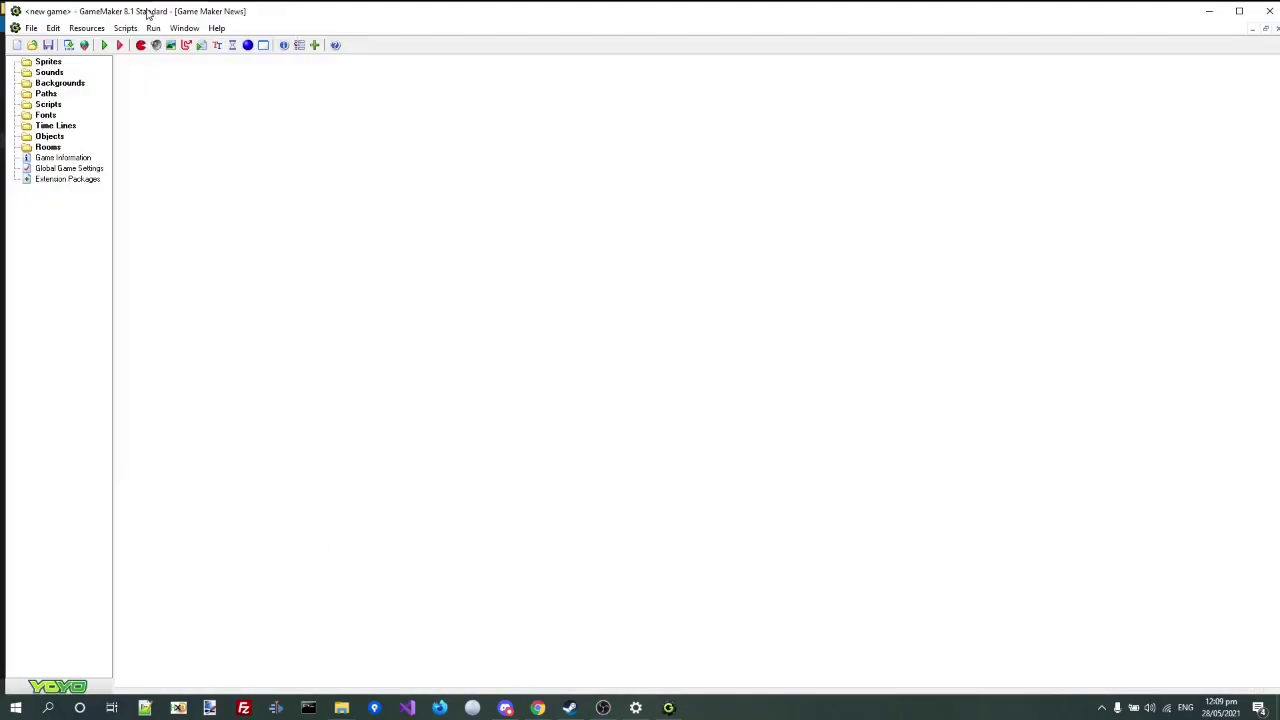
click(1276, 28)
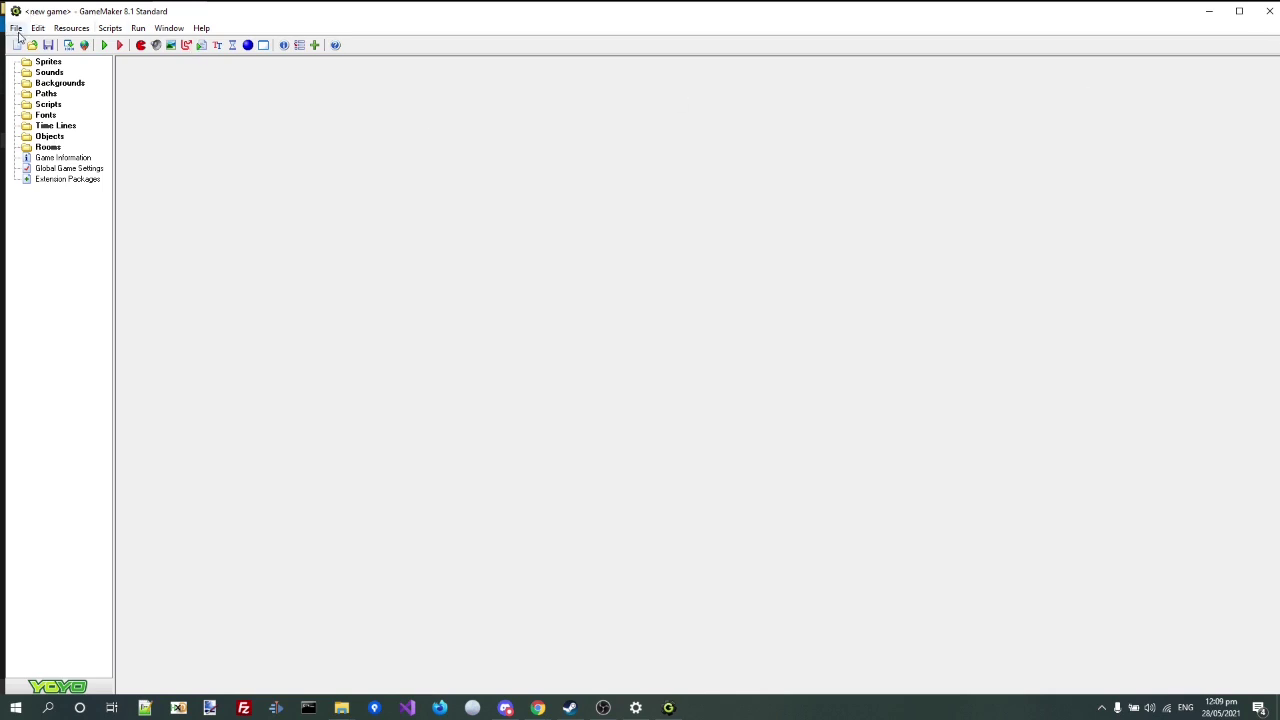
right_click(46, 134)
click(80, 139)
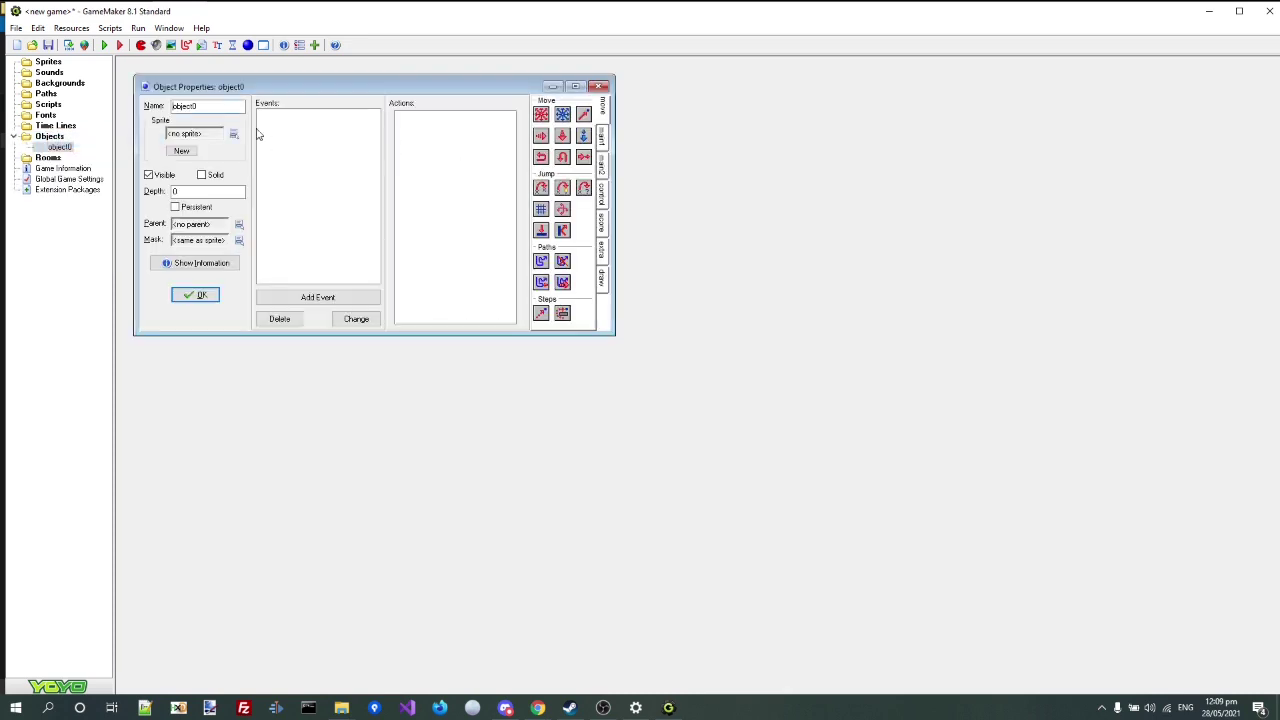
double_click(222, 106)
text(guaysugashguashughasu)
click(195, 295)
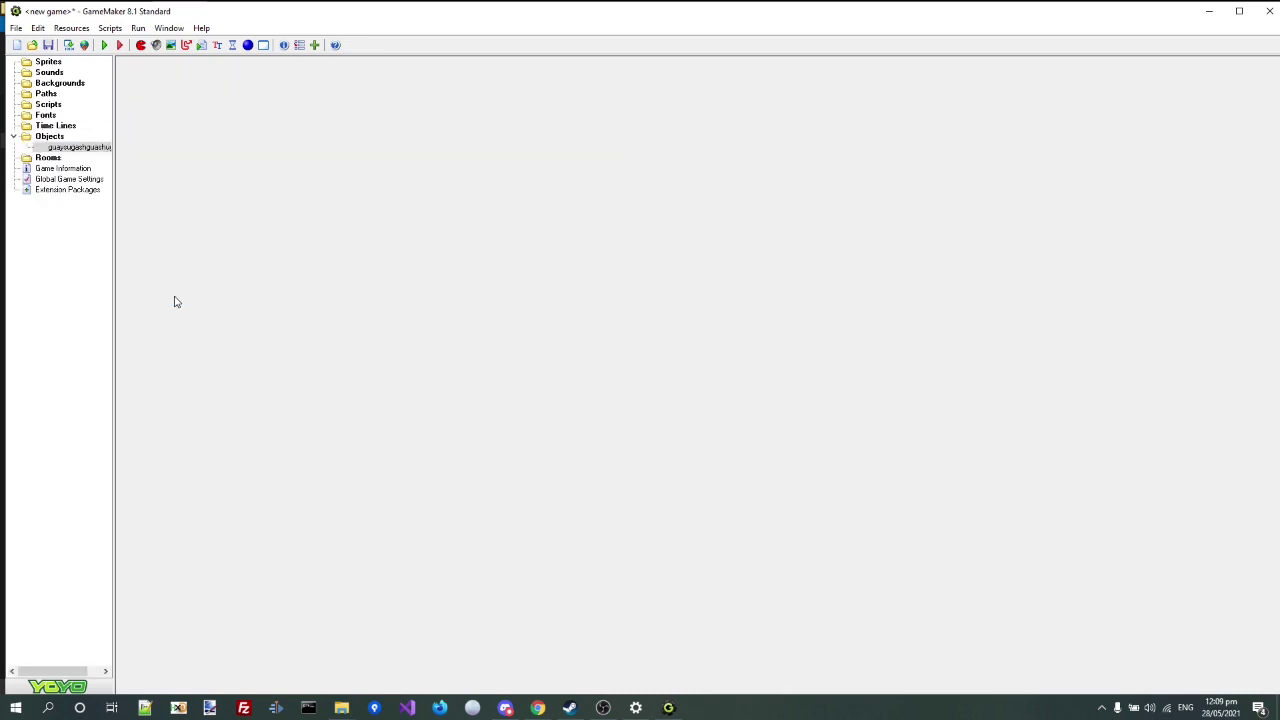
- Add a new room, room0, to the game and test-run it
right_click(55, 159)
click(100, 169)
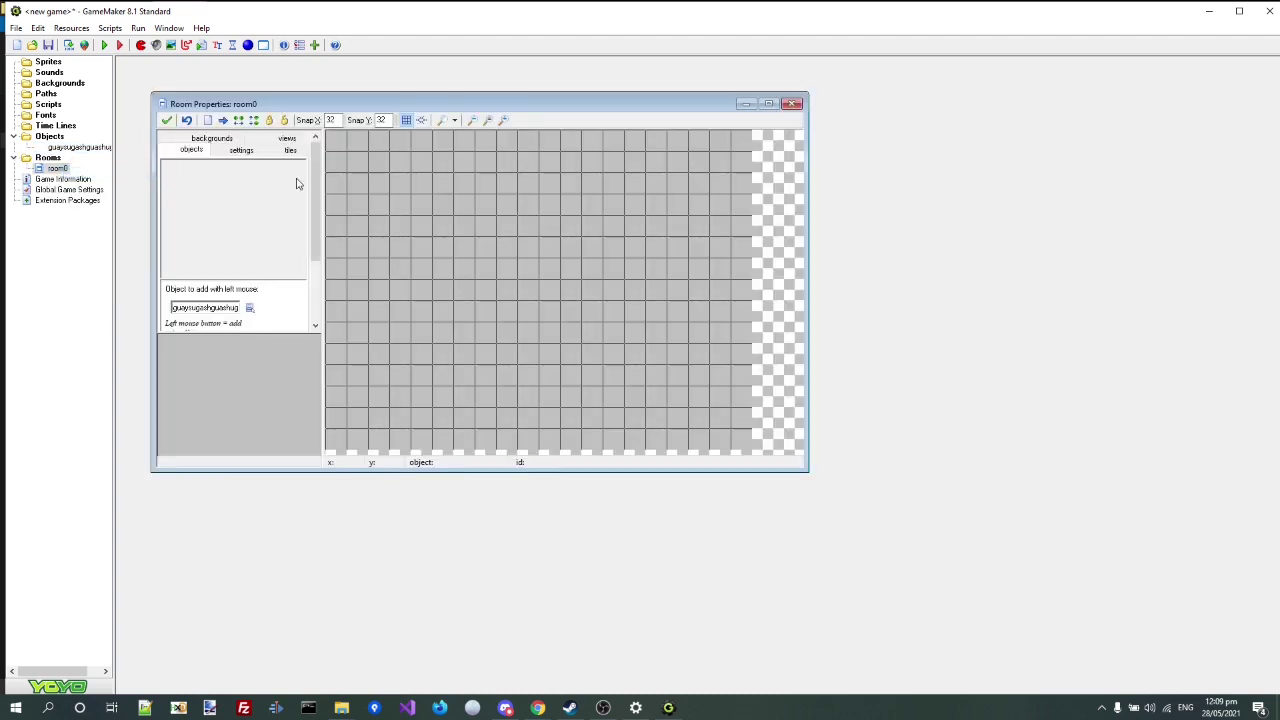
click(166, 120)
click(104, 45)
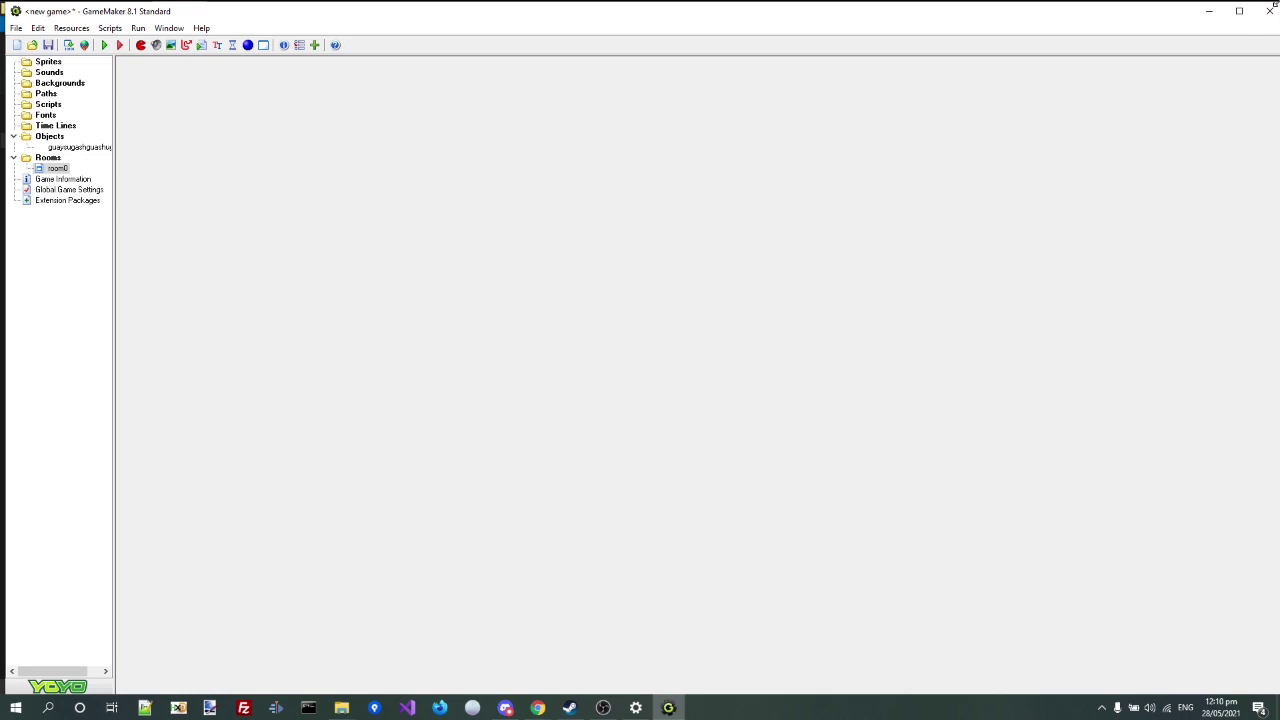
- Quit GameMaker 8.1 without saving and select GameMaker HTML5 in the patcher
click(1270, 13)
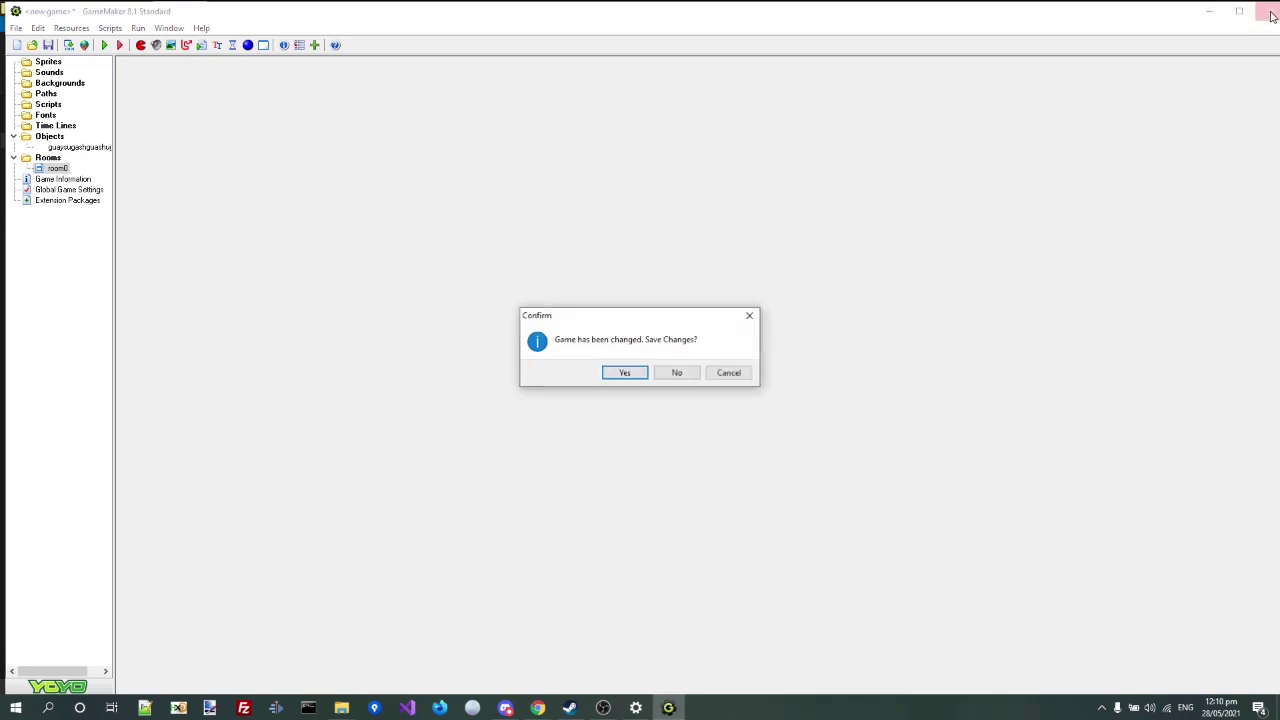
click(686, 372)
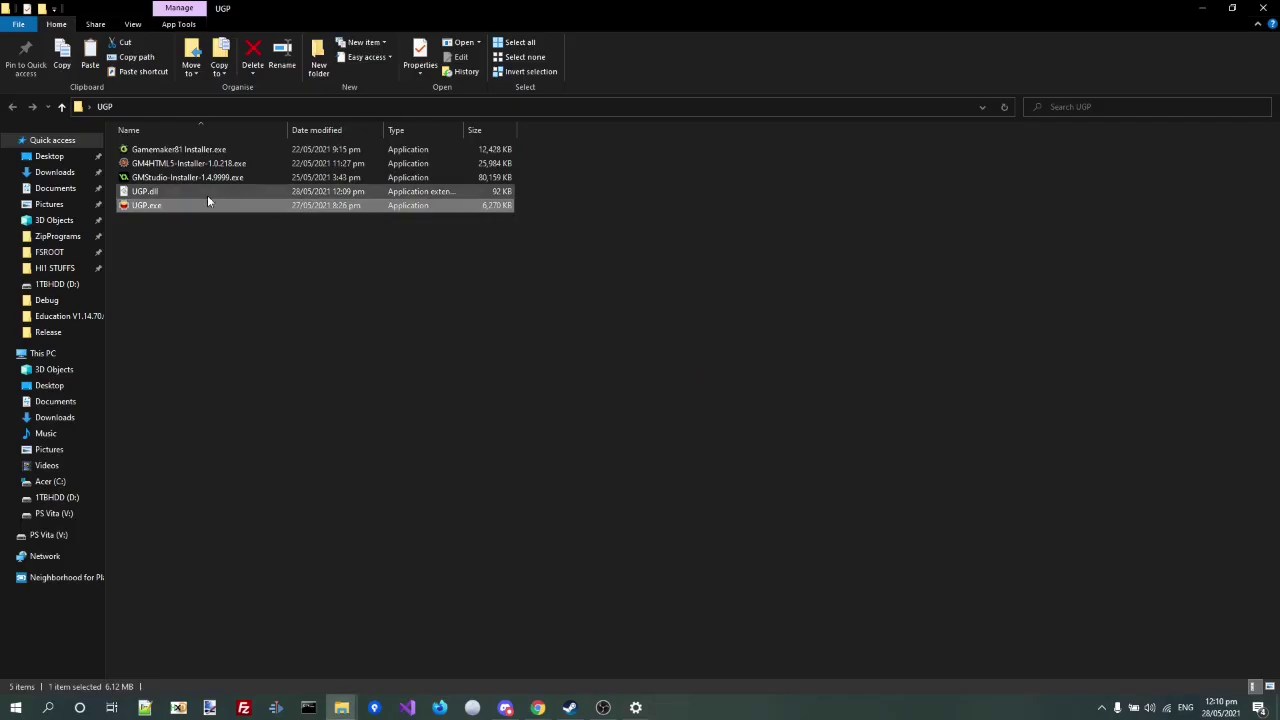
double_click(206, 205)
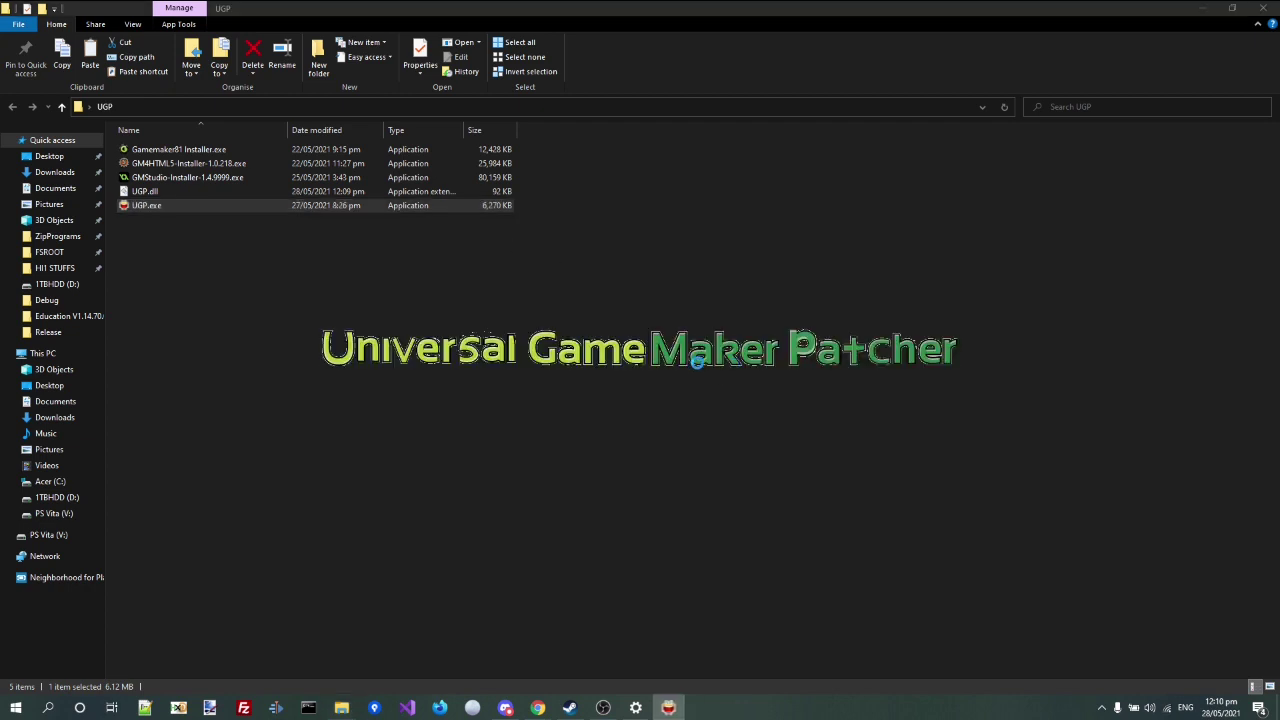
click(697, 372)
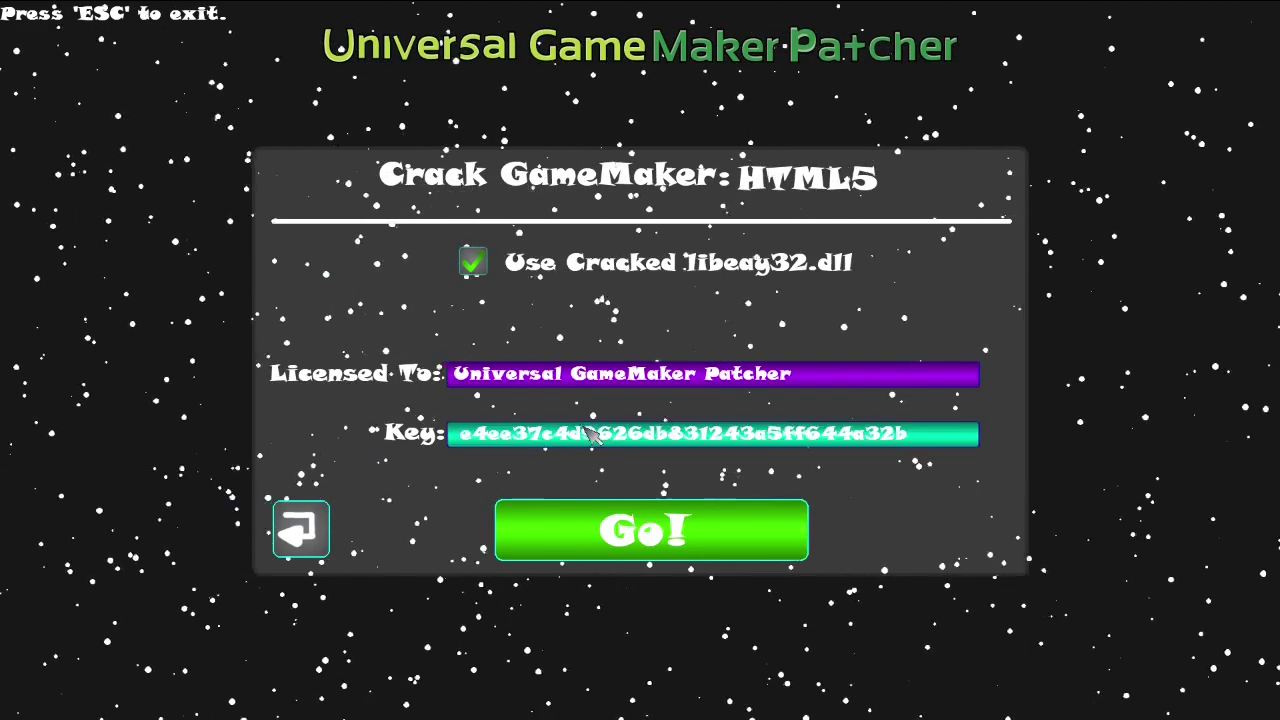
- Replace the Licensed To name with the user's own name and apply the HTML5 patch
click(656, 373)
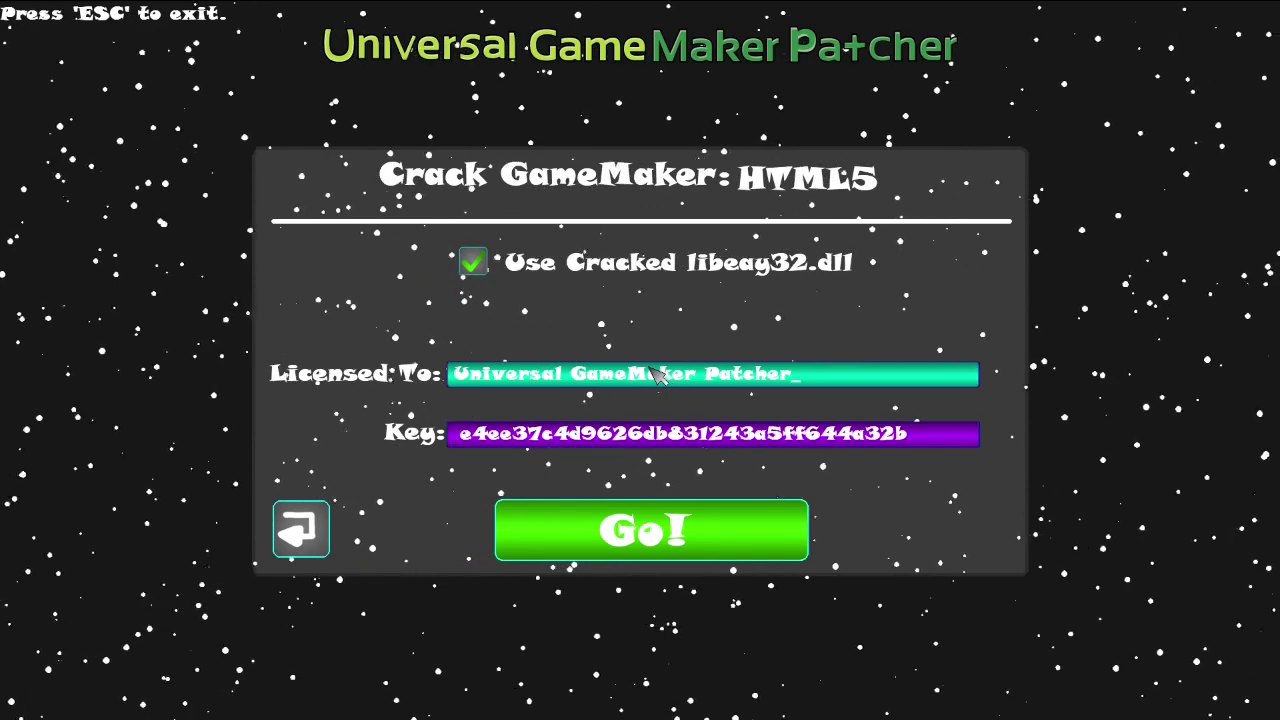
key(BackSpace)
key(BackSpace)
key(BackSpace)
key(BackSpace)
key(BackSpace)
key(BackSpace)
key(BackSpace)
key(BackSpace)
key(BackSpace)
key(BackSpace)
key(BackSpace)
key(BackSpace)
key(BackSpace)
key(BackSpace)
key(BackSpace)
key(BackSpace)
key(BackSpace)
key(BackSpace)
key(BackSpace)
key(BackSpace)
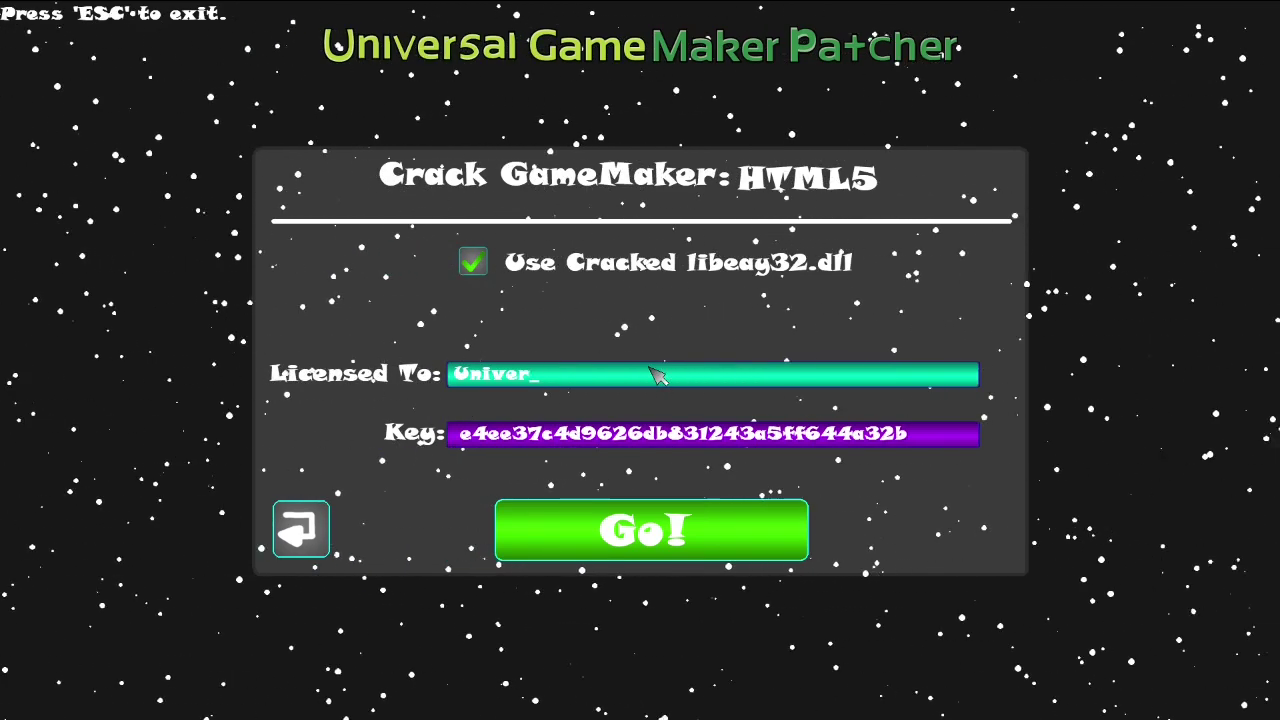
key(BackSpace)
key(BackSpace)
key(BackSpace)
key(BackSpace)
text(SilicaAldp)
key(BackSpace)
key(BackSpace)
key(BackSpace)
text(ndPina)
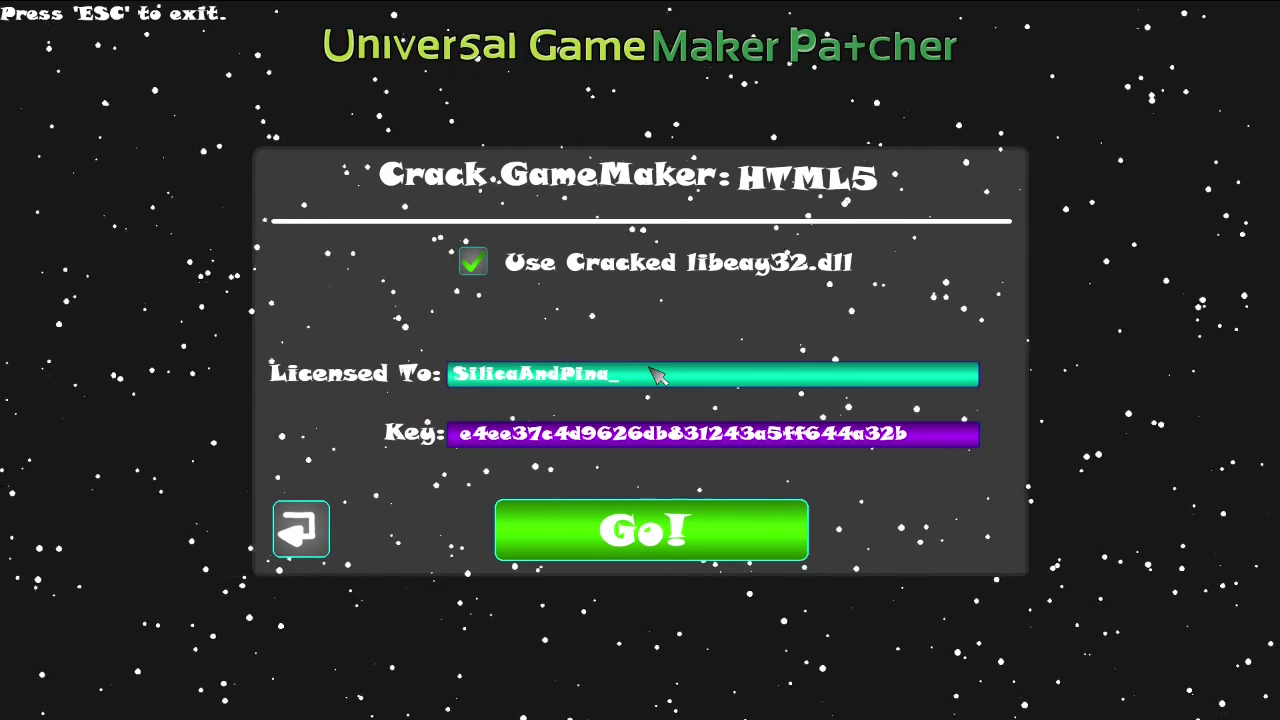
click(609, 520)
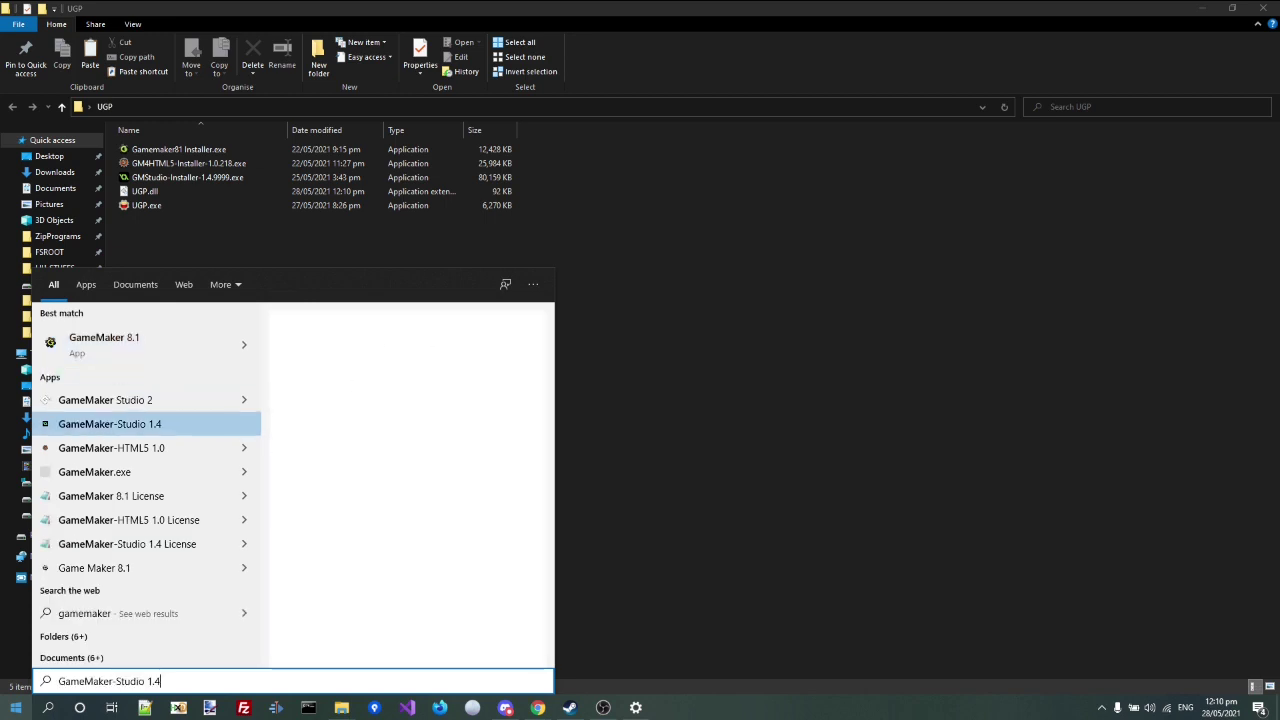
- Open the recent project Lol and create an object named 'idgjadigaigasgihagiashgisag'
key(Return)
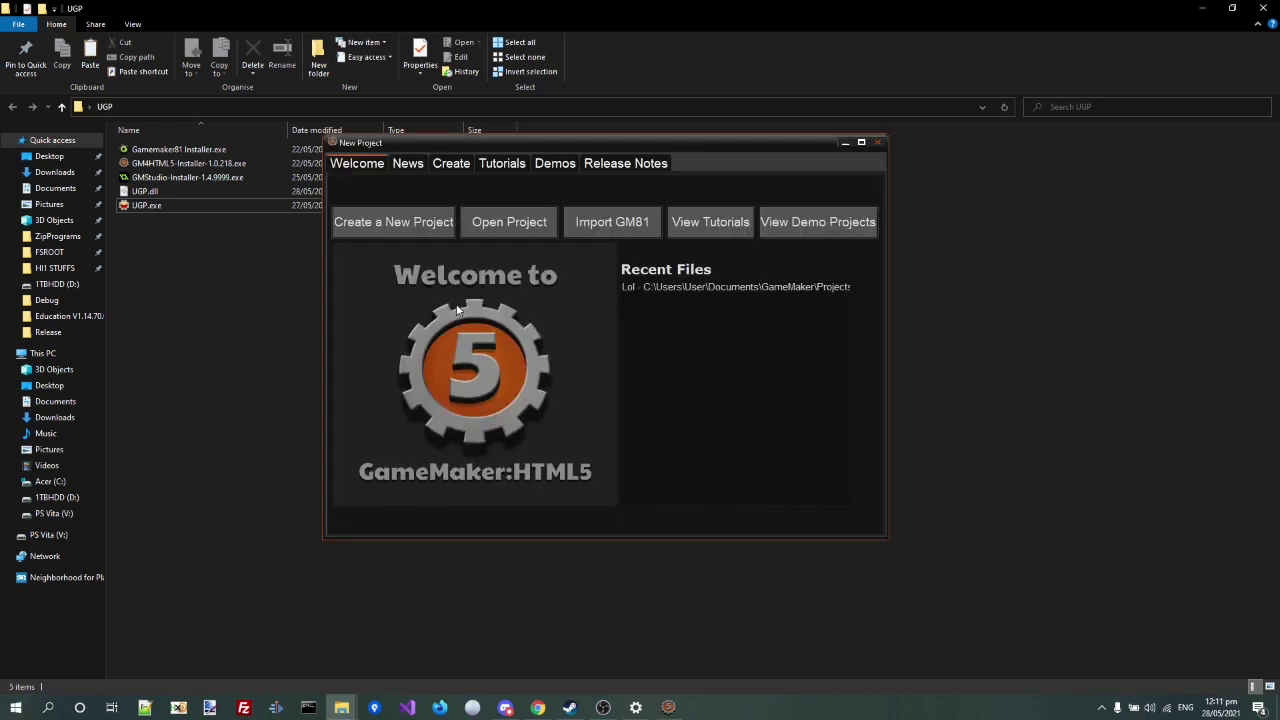
click(650, 290)
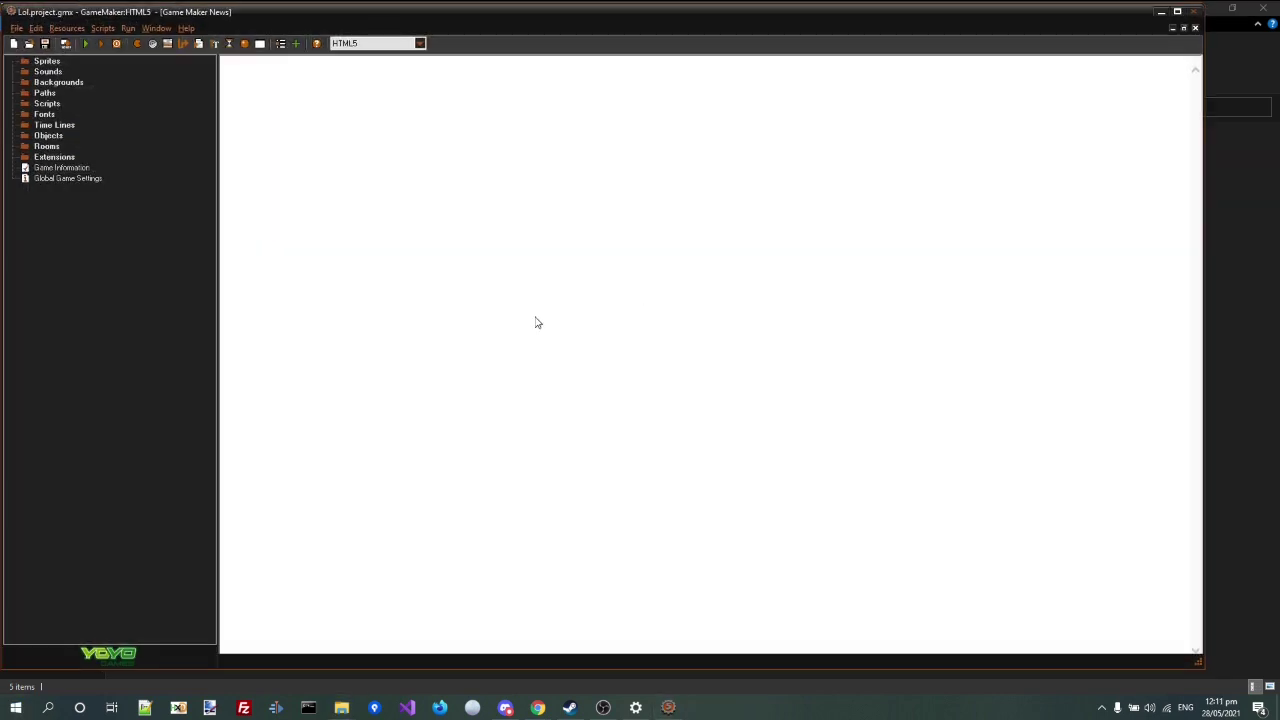
click(40, 136)
right_click(40, 136)
click(70, 147)
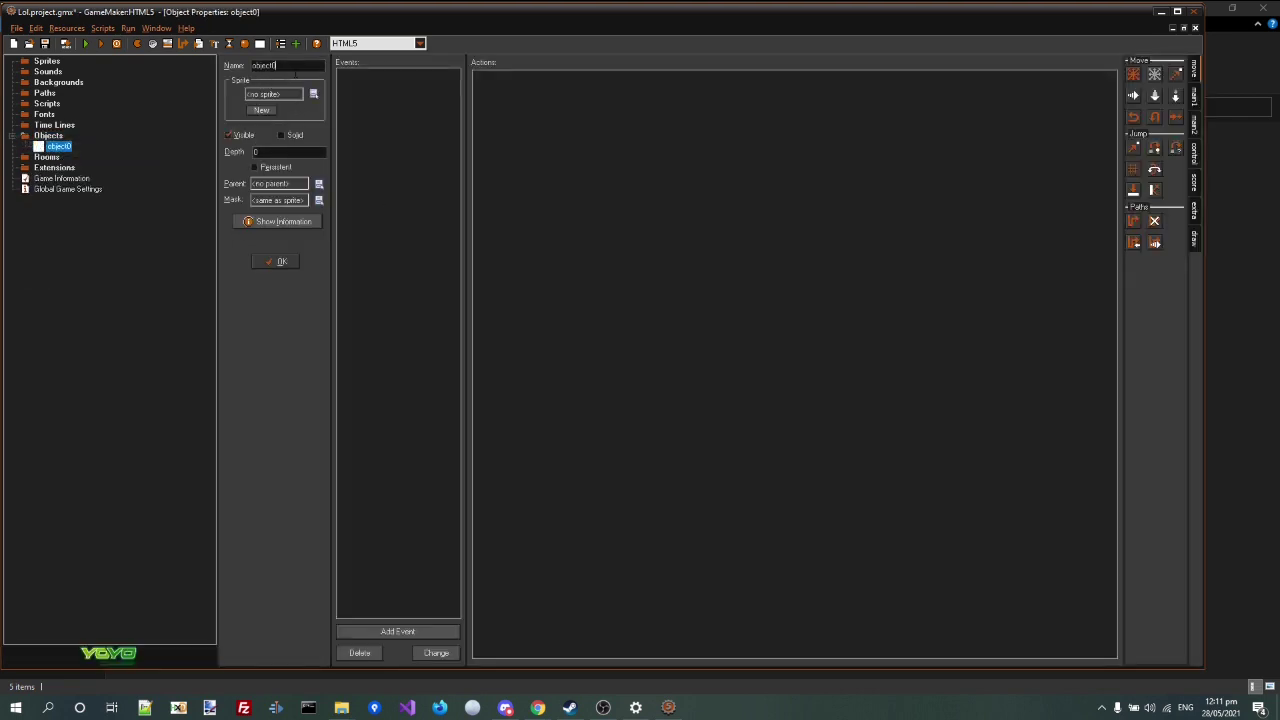
text(idgjadigaigasgihagiashgisag)
click(283, 261)
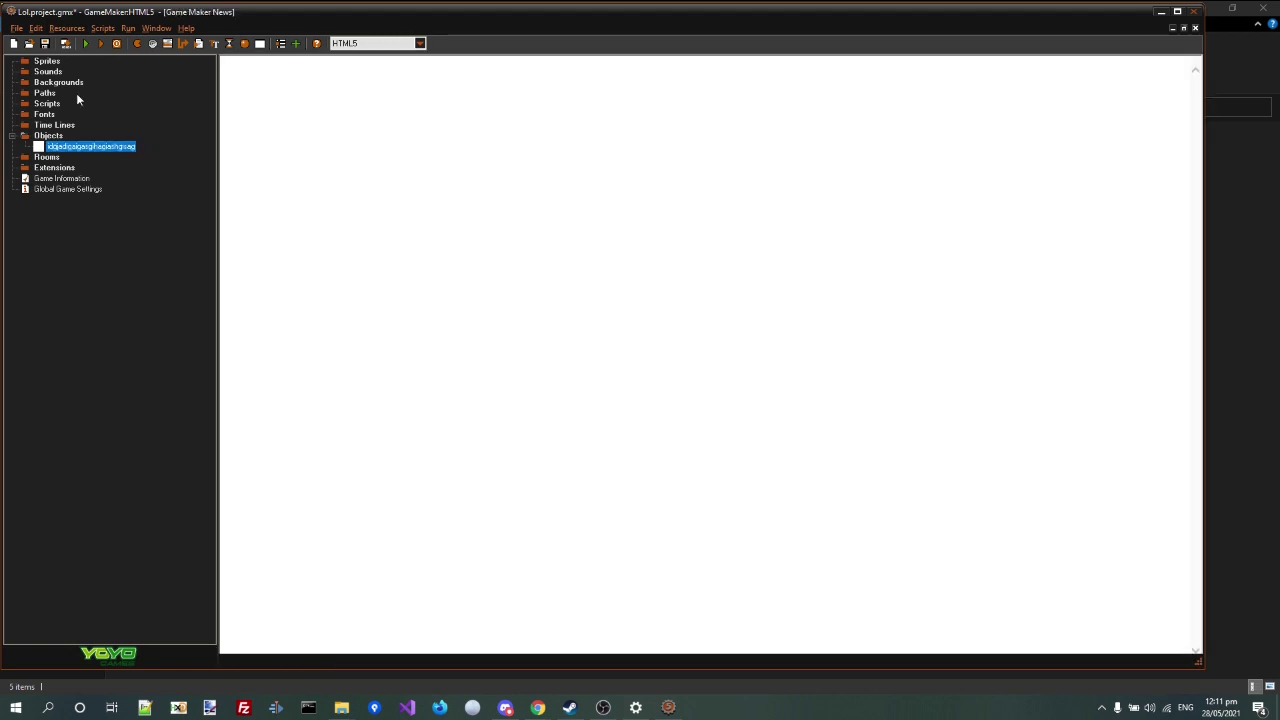
- Add room0 to the Lol project and switch the build target to Windows
right_click(47, 160)
click(75, 164)
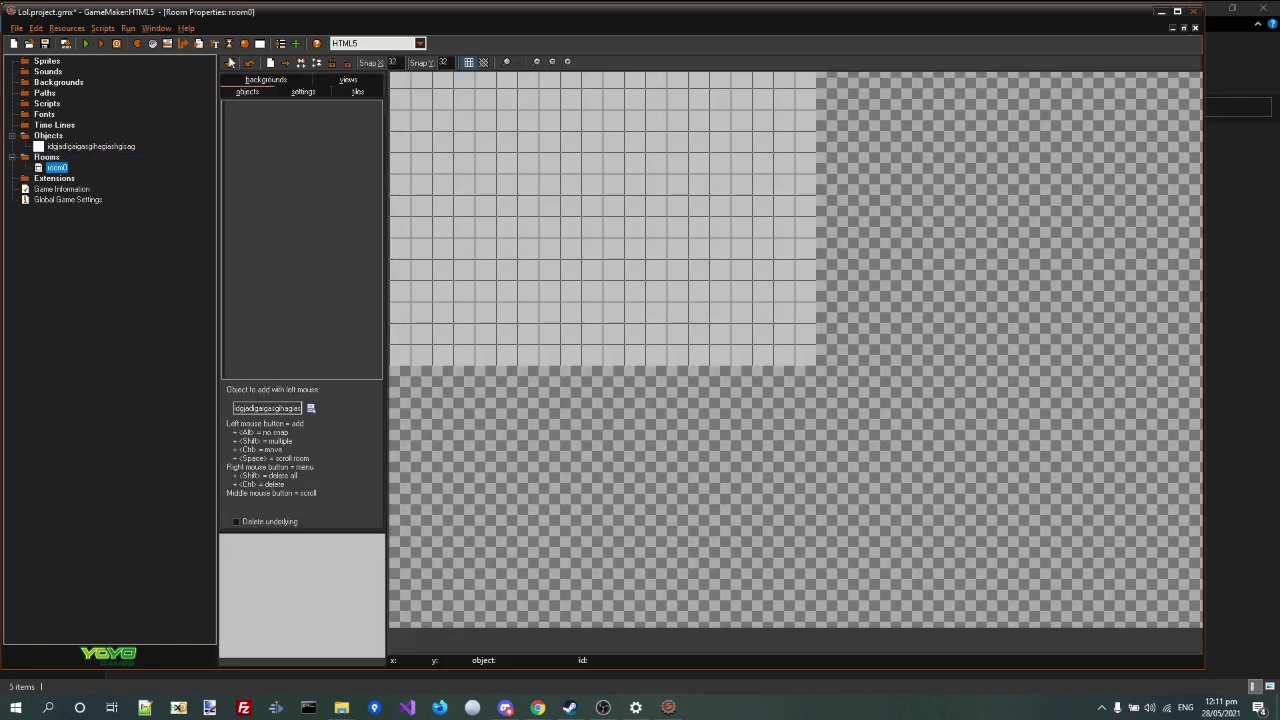
click(232, 63)
click(380, 43)
click(367, 55)
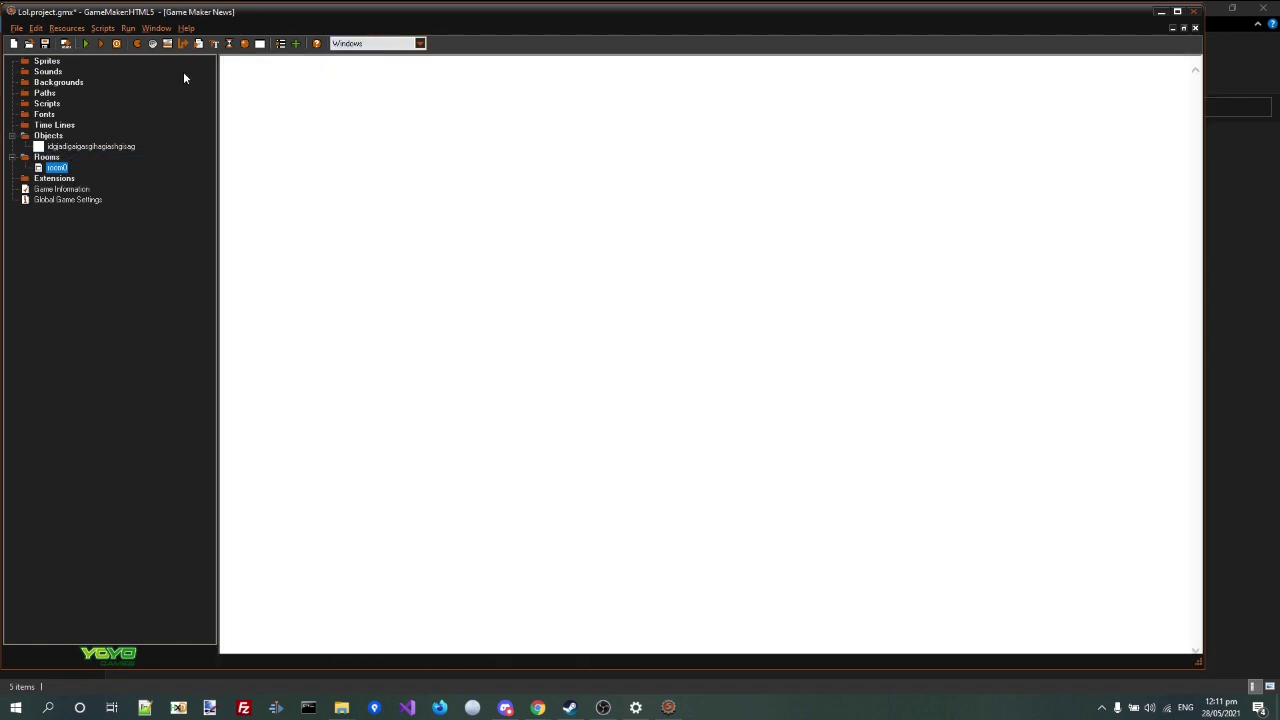
- Build and run the Lol game as a Windows executable
click(86, 43)
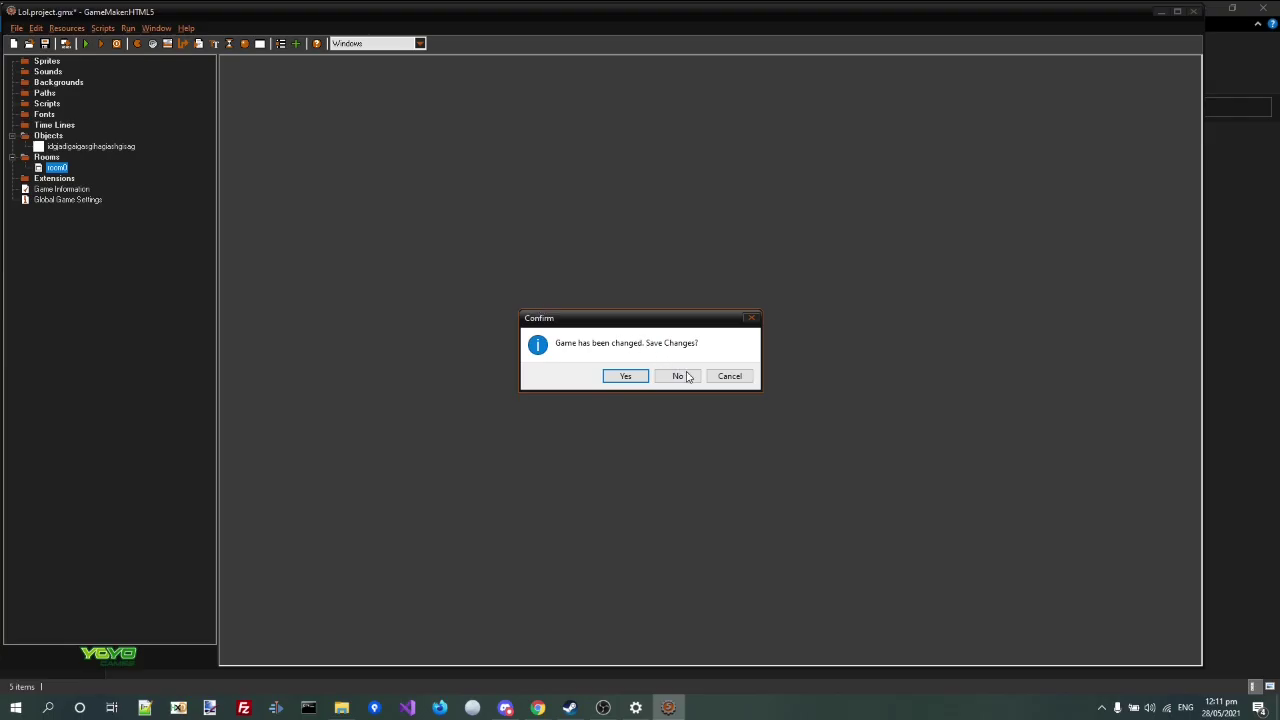
- Close GameMaker:HTML5 without saving and select Studio 1.x in the relaunched patcher
click(679, 376)
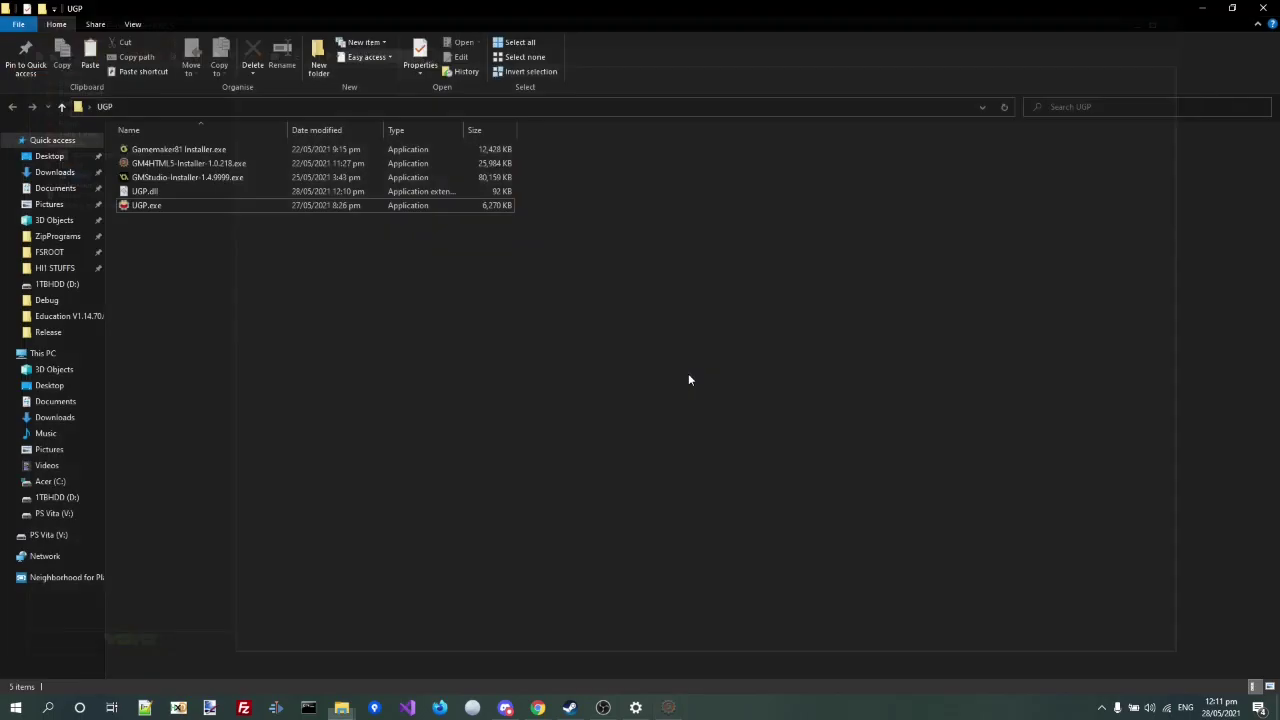
double_click(180, 210)
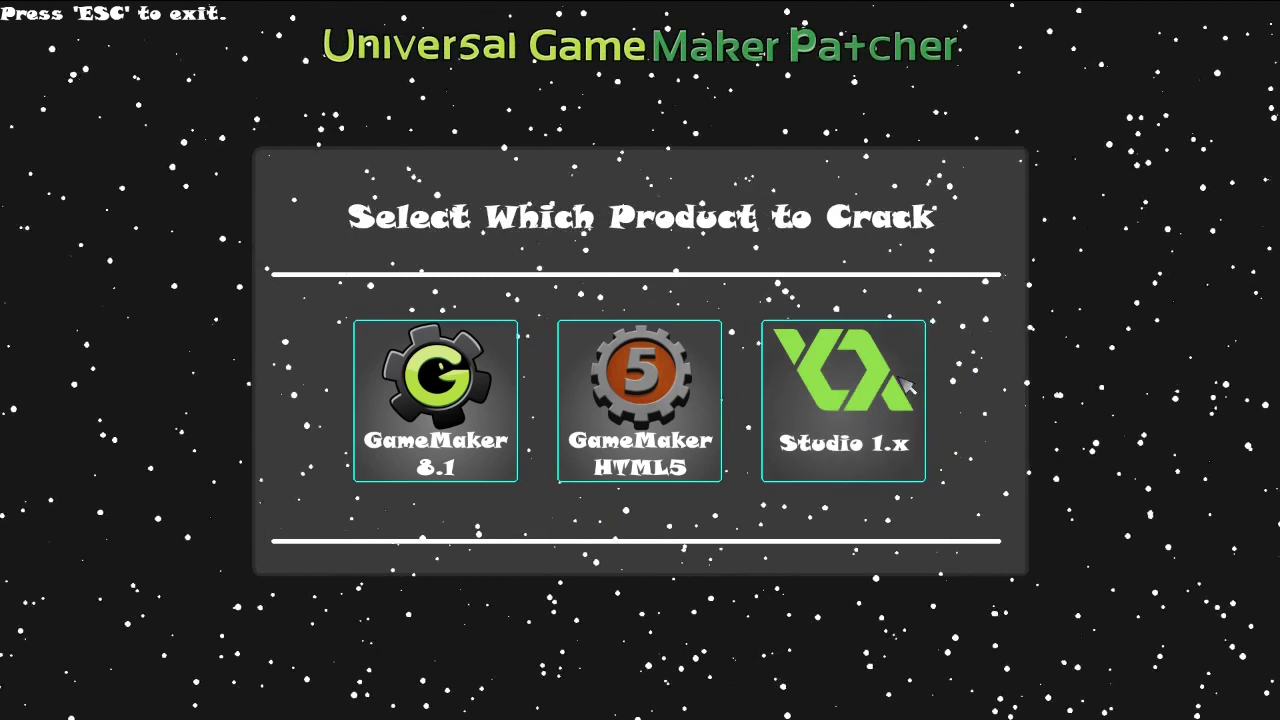
click(866, 402)
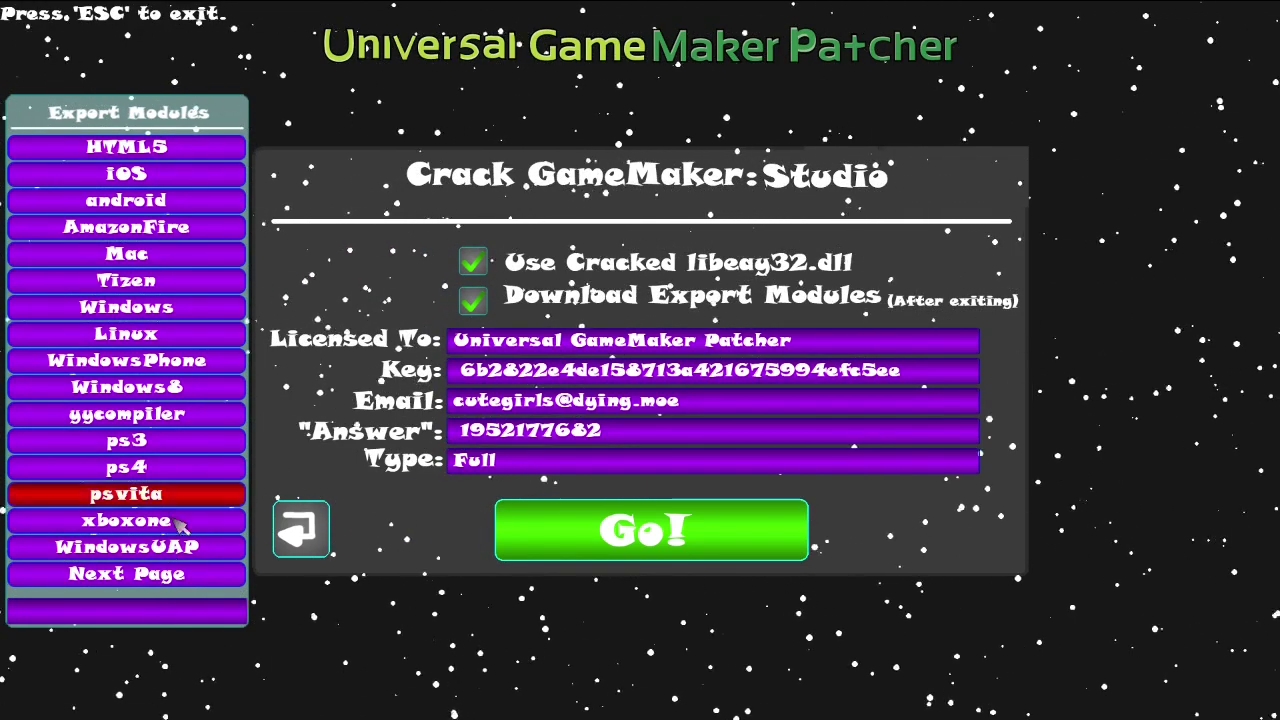
- Add the wiiu and NeoGeoX export modules on the next page of the module list
click(160, 590)
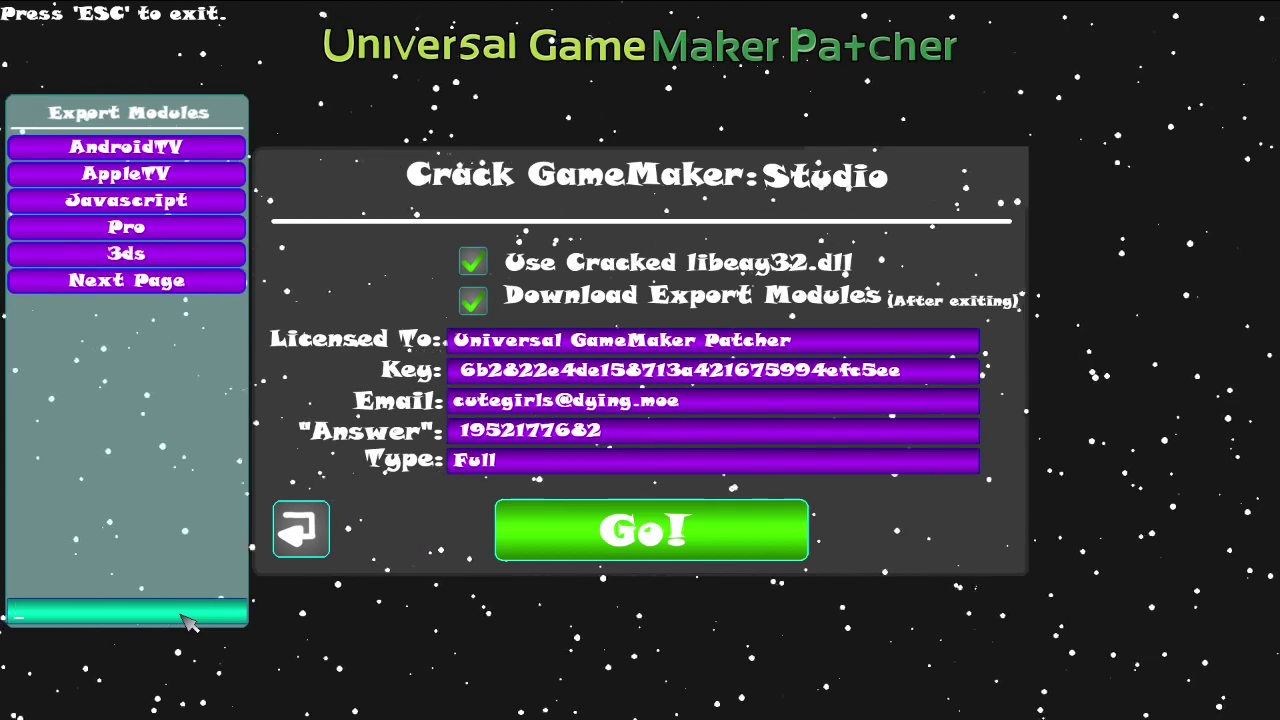
key(Return)
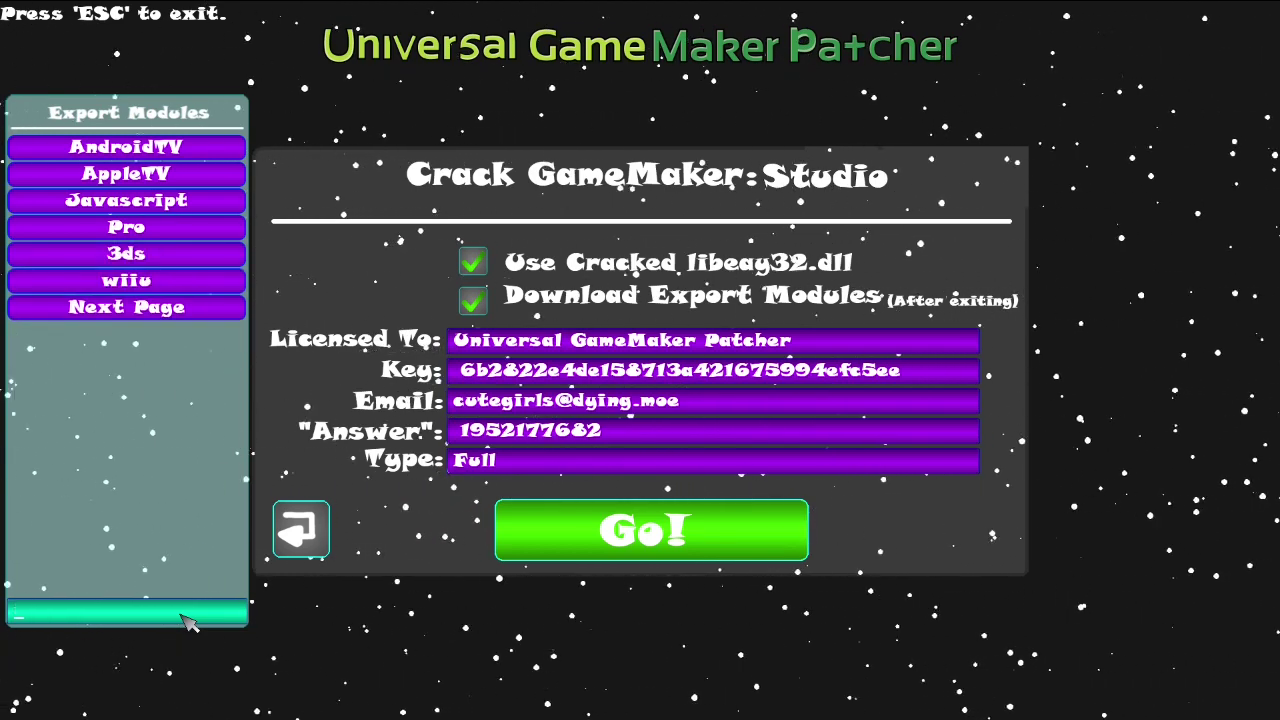
text(Ne)
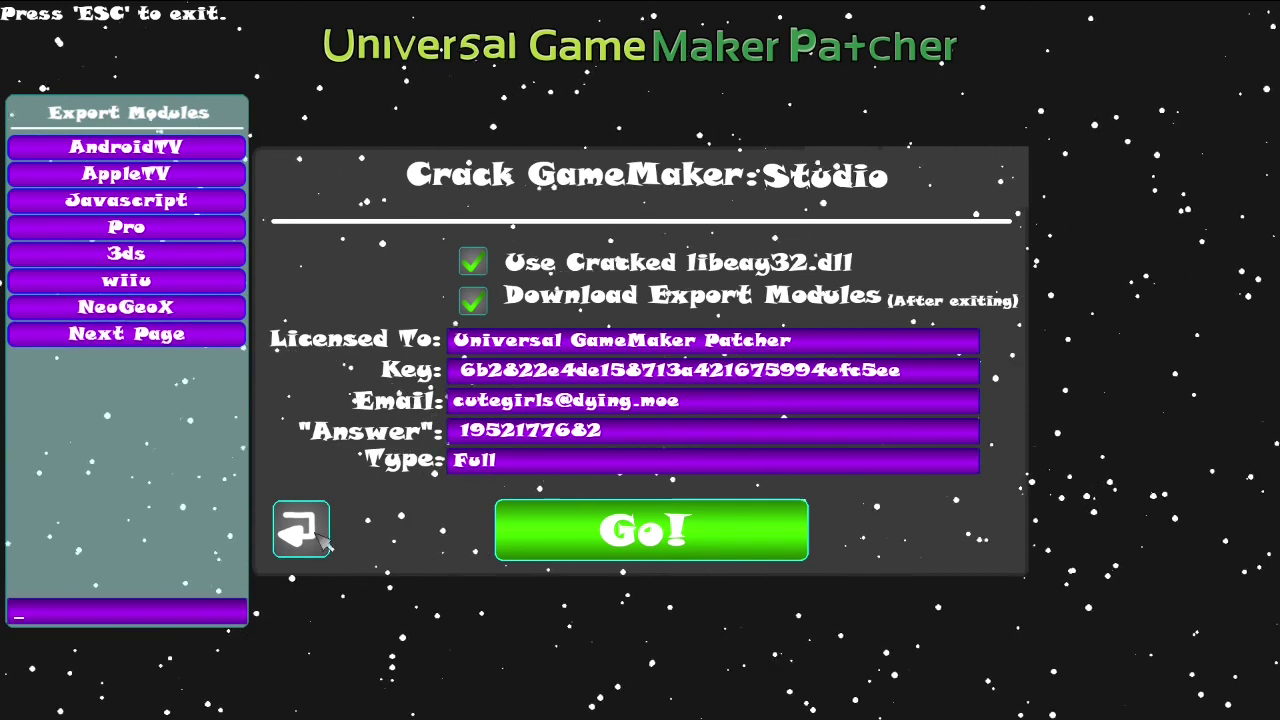
- Change Licensed To to the user's own name, regenerate the Answer and licence key, and apply the Studio patch
click(668, 350)
key(BackSpace)
key(BackSpace)
key(BackSpace)
key(BackSpace)
key(BackSpace)
key(BackSpace)
key(BackSpace)
key(BackSpace)
key(BackSpace)
key(BackSpace)
key(BackSpace)
key(BackSpace)
key(BackSpace)
key(BackSpace)
key(BackSpace)
key(BackSpace)
key(BackSpace)
key(BackSpace)
key(BackSpace)
key(BackSpace)
text(SilicaAndPina LG)
key(BackSpace)
key(BackSpace)
key(BackSpace)
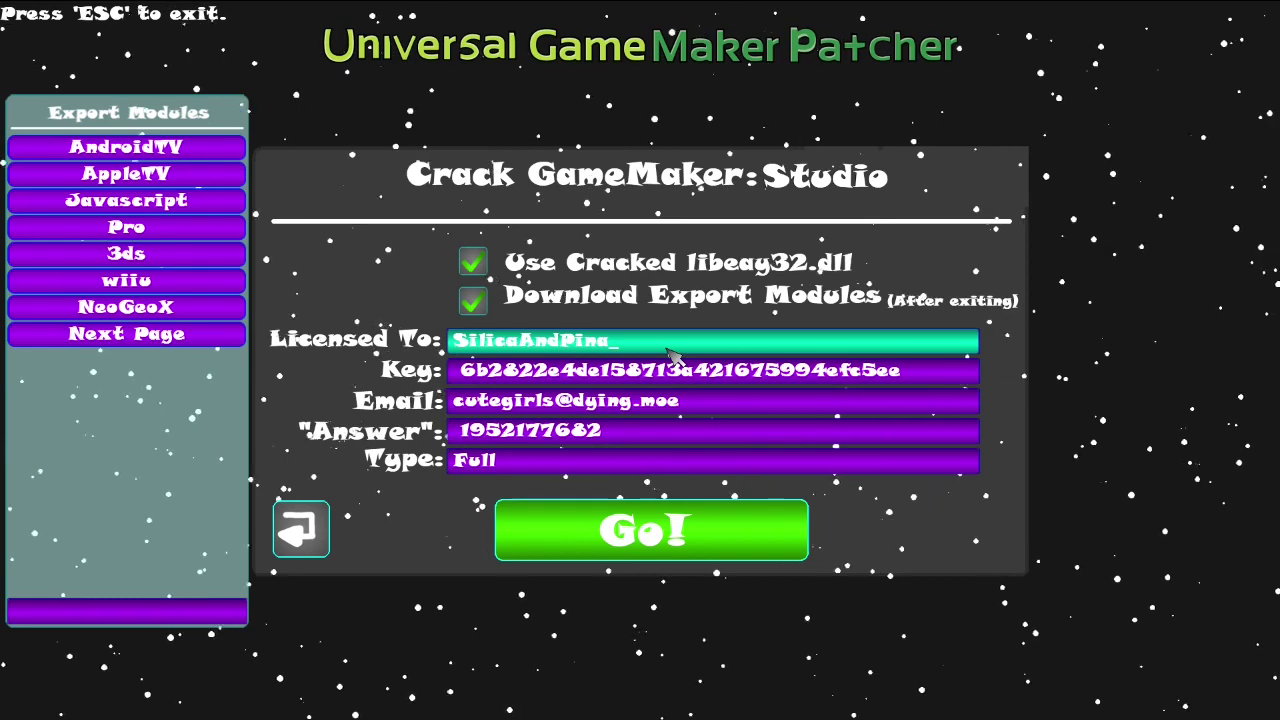
click(648, 218)
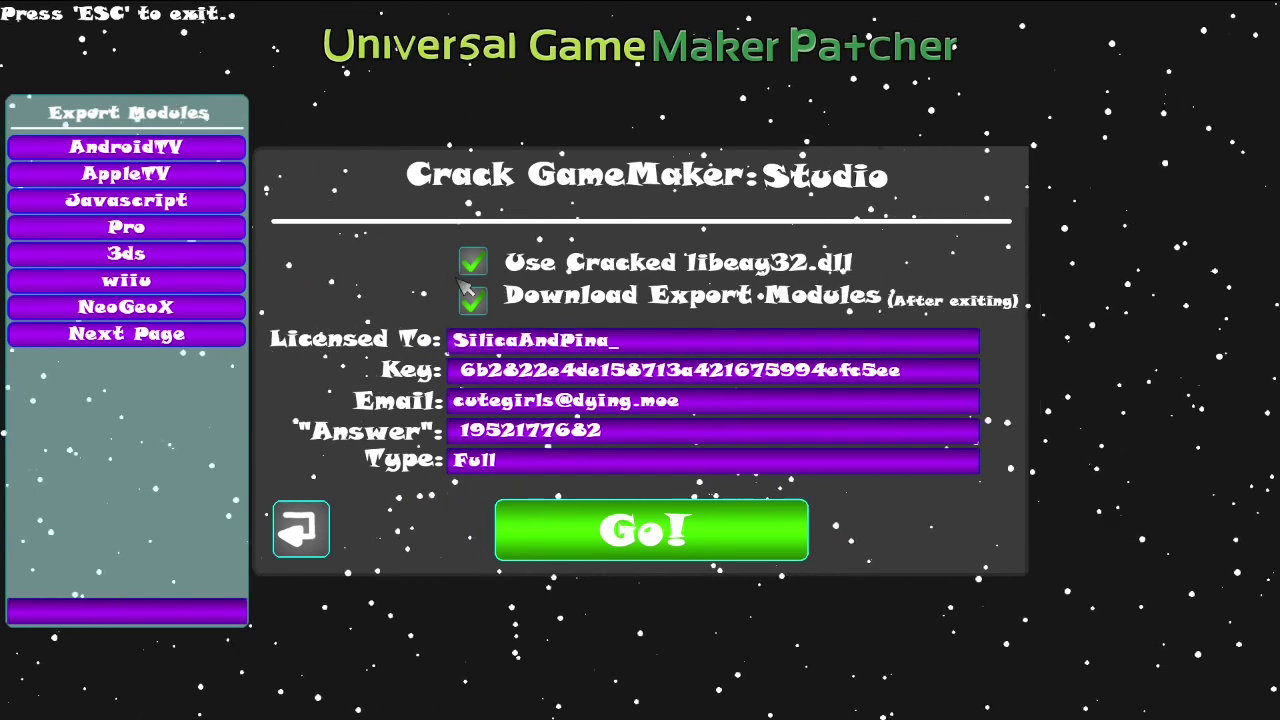
click(505, 437)
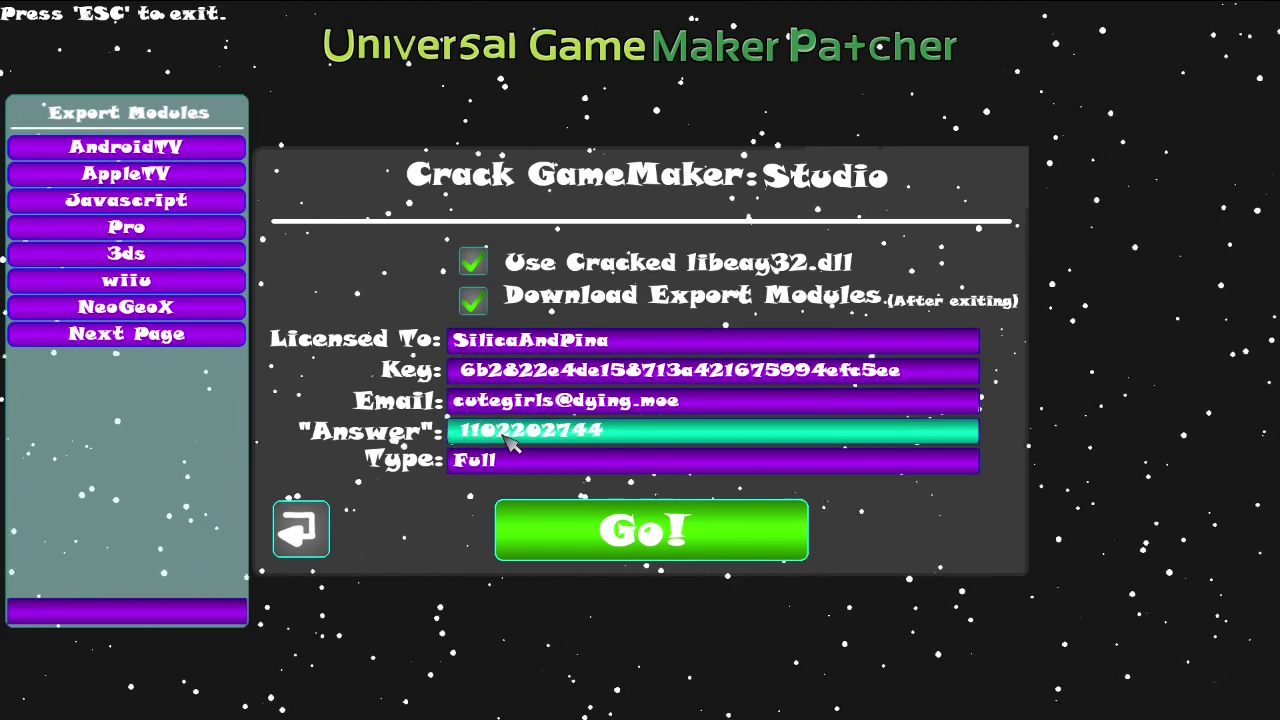
click(525, 372)
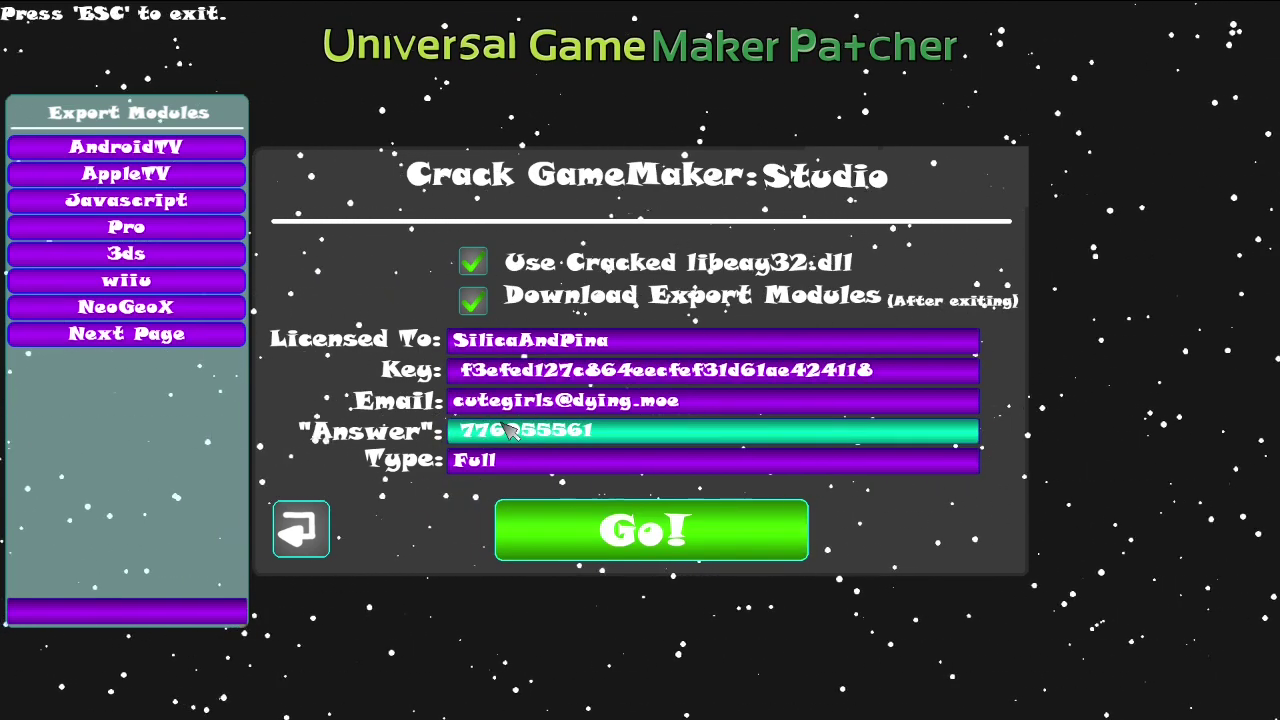
click(560, 525)
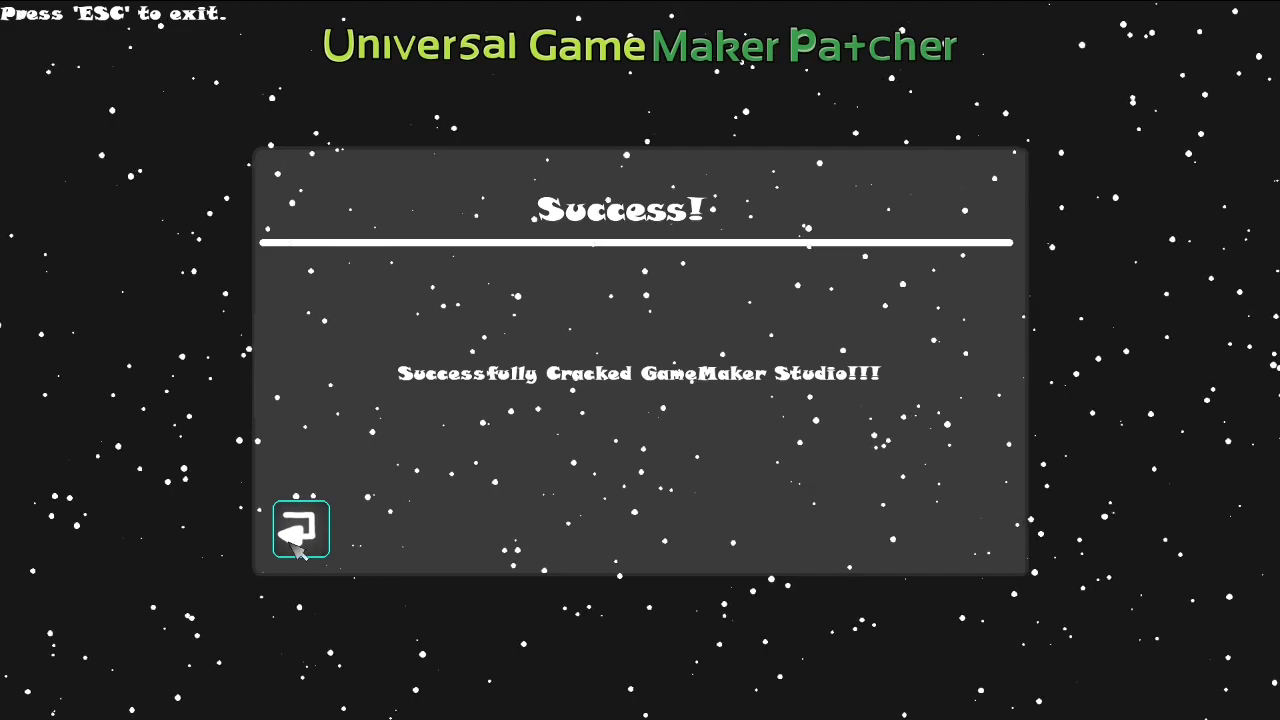
- Go back from the finished exports downloader to the product choice screen
click(292, 545)
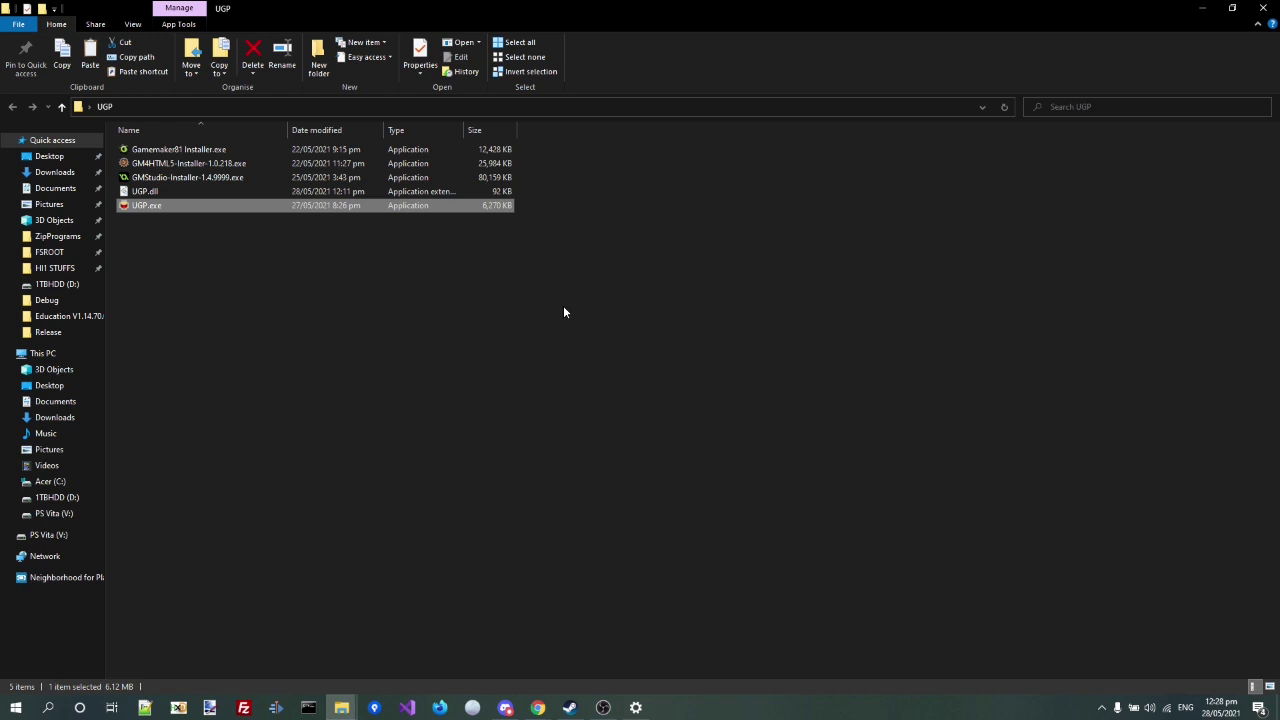
- Launch GameMaker-Studio 1.4 by searching 'gamemaker' in system search
key(super)
text(gamemak)
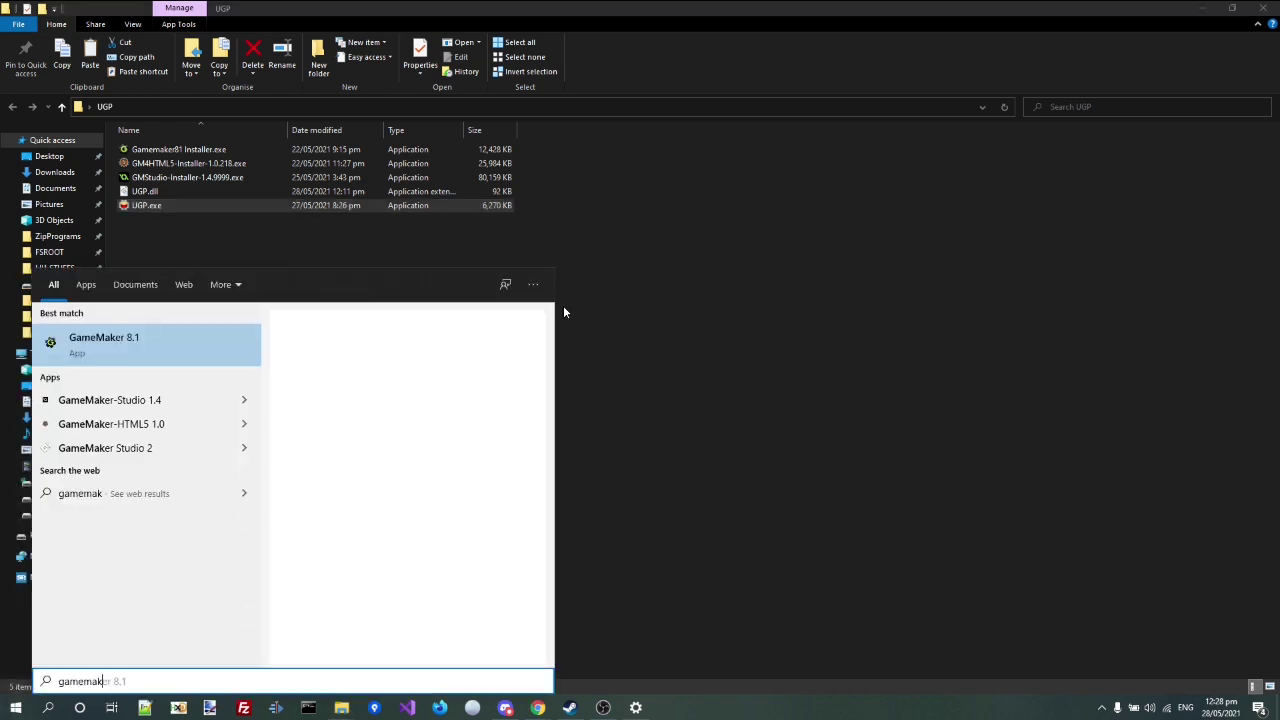
text(er)
key(Down)
key(Down)
key(Up)
key(Down)
key(Down)
key(Return)
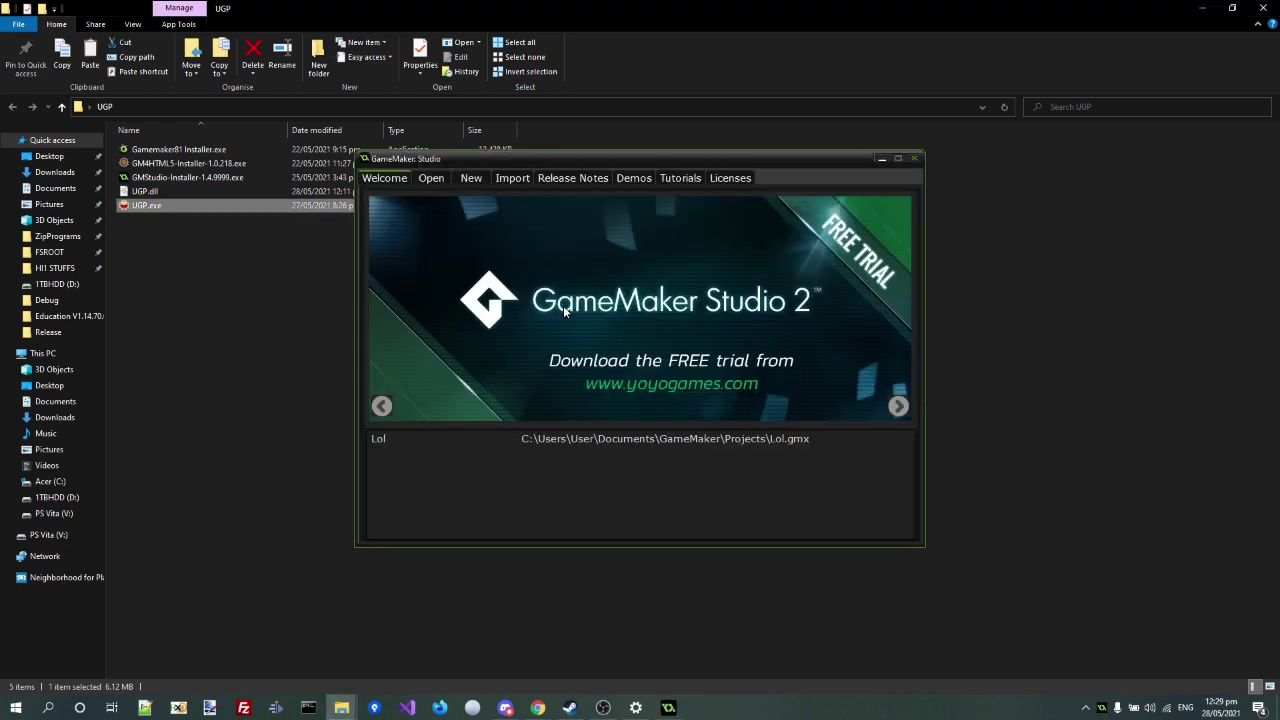
- Open the recent Lol project, accept the configuration update, and show the build target list
double_click(541, 442)
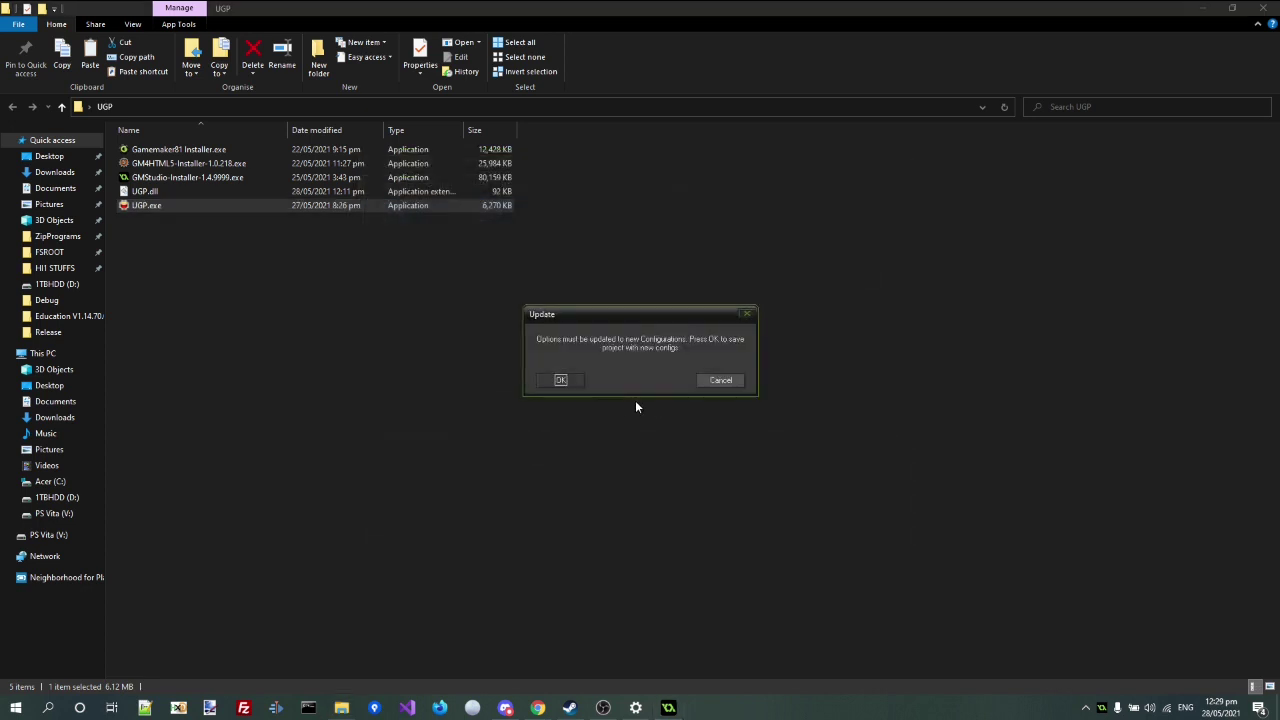
click(563, 384)
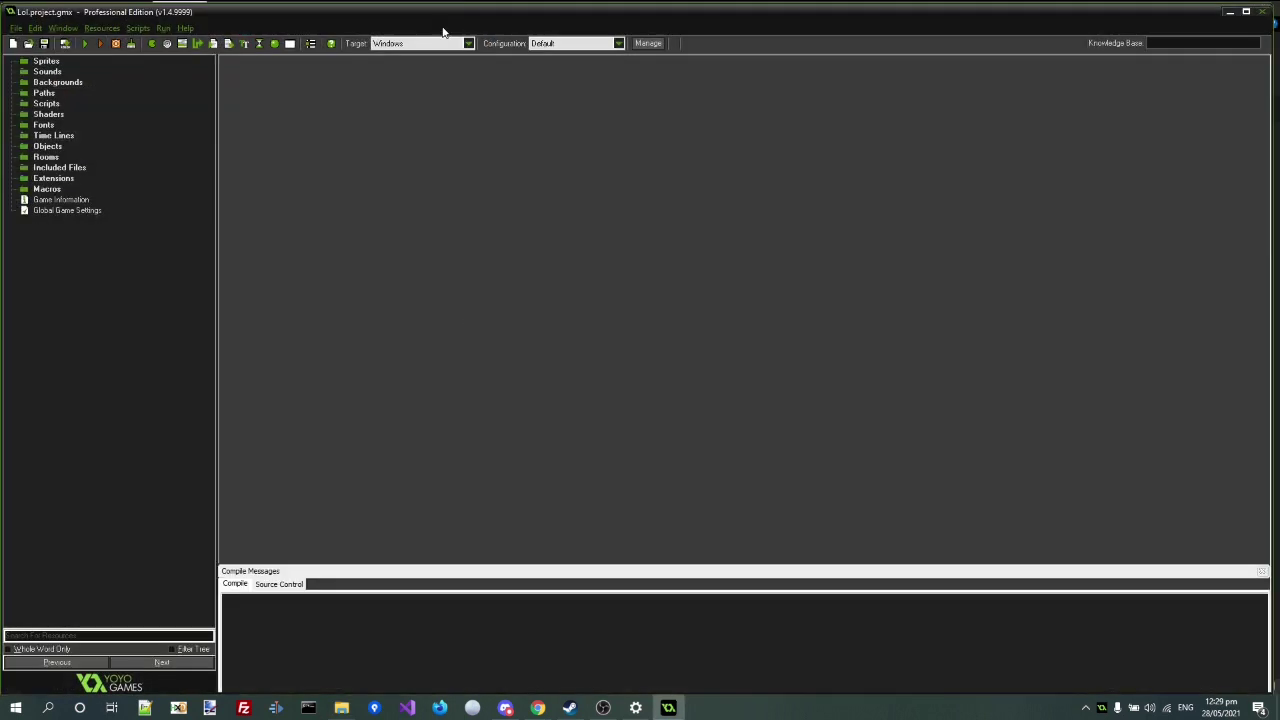
click(439, 43)
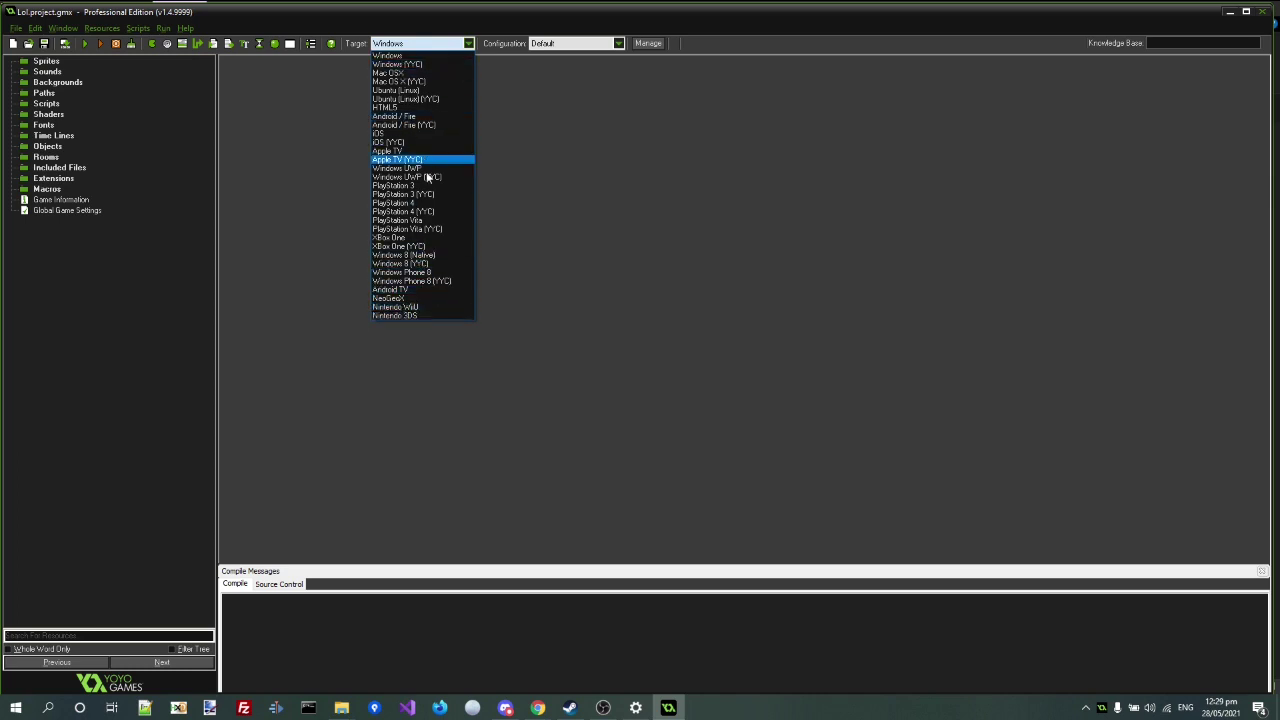
- Set the build target to PlayStation Vita and create a new script under Scripts
click(418, 221)
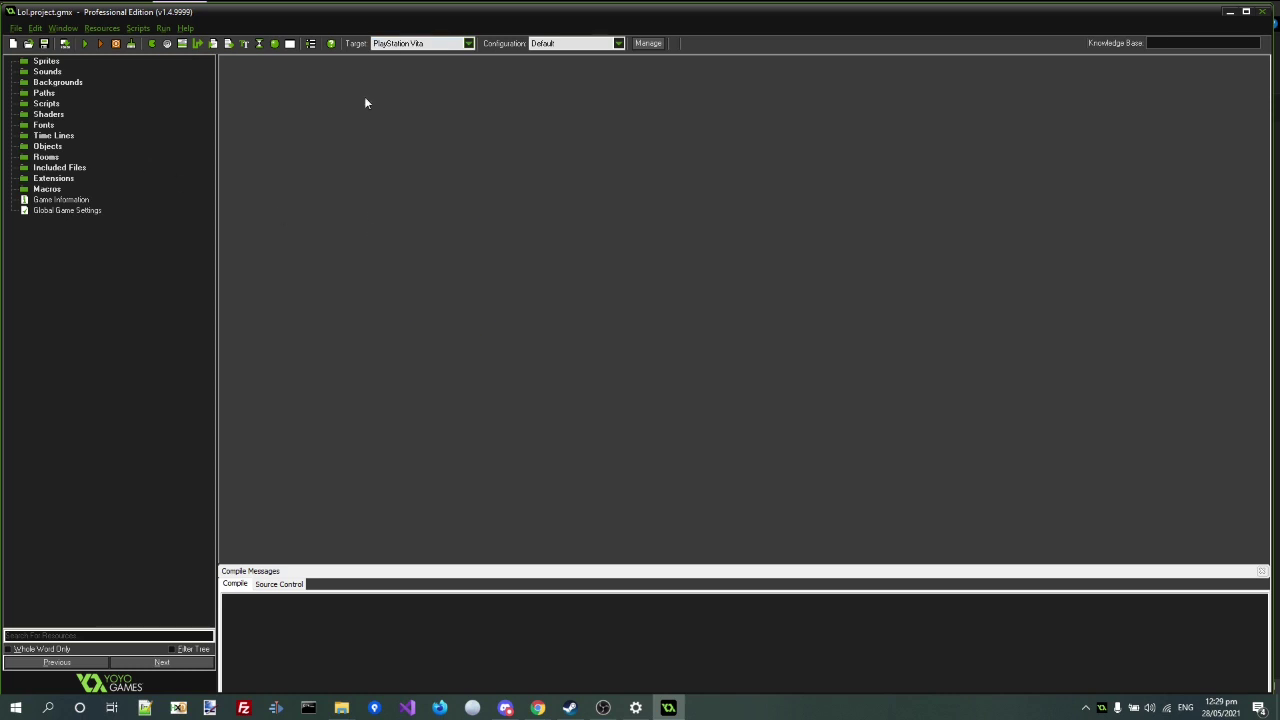
click(40, 105)
right_click(38, 107)
click(62, 116)
- Write a psn_init_np_libs call with title ID NPXX100031 and placeholder secrets, then save script0
text(psn)
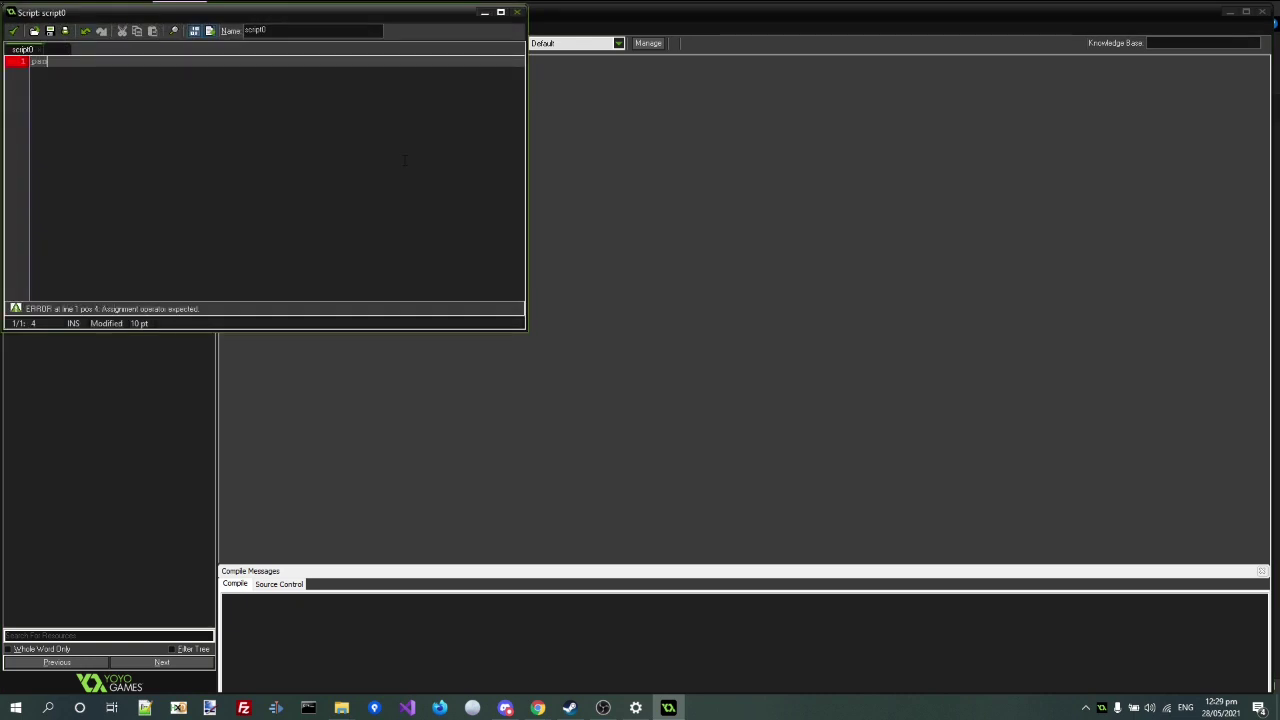
text(_init libs)
key(BackSpace)
key(BackSpace)
key(BackSpace)
key(BackSpace)
key(BackSpace)
key(BackSpace)
key(BackSpace)
key(BackSpace)
key(BackSpace)
key(BackSpace)
key(ctrl+space)
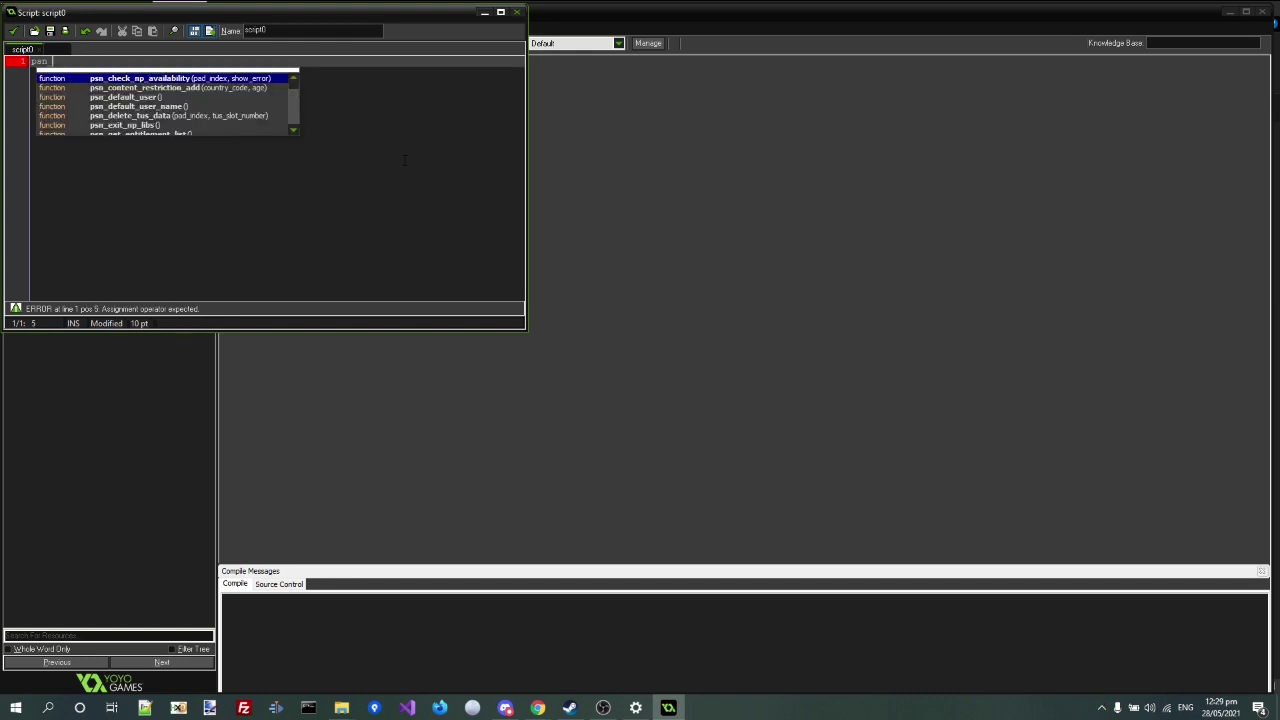
key(Down)
key(Down)
key(Down)
key(Down)
key(Down)
key(Down)
key(Down)
key(Down)
key(Down)
key(Down)
key(Down)
key(Down)
key(Down)
key(Down)
key(Down)
key(Down)
key(Down)
key(Down)
key(Down)
key(Down)
key(Down)
key(Down)
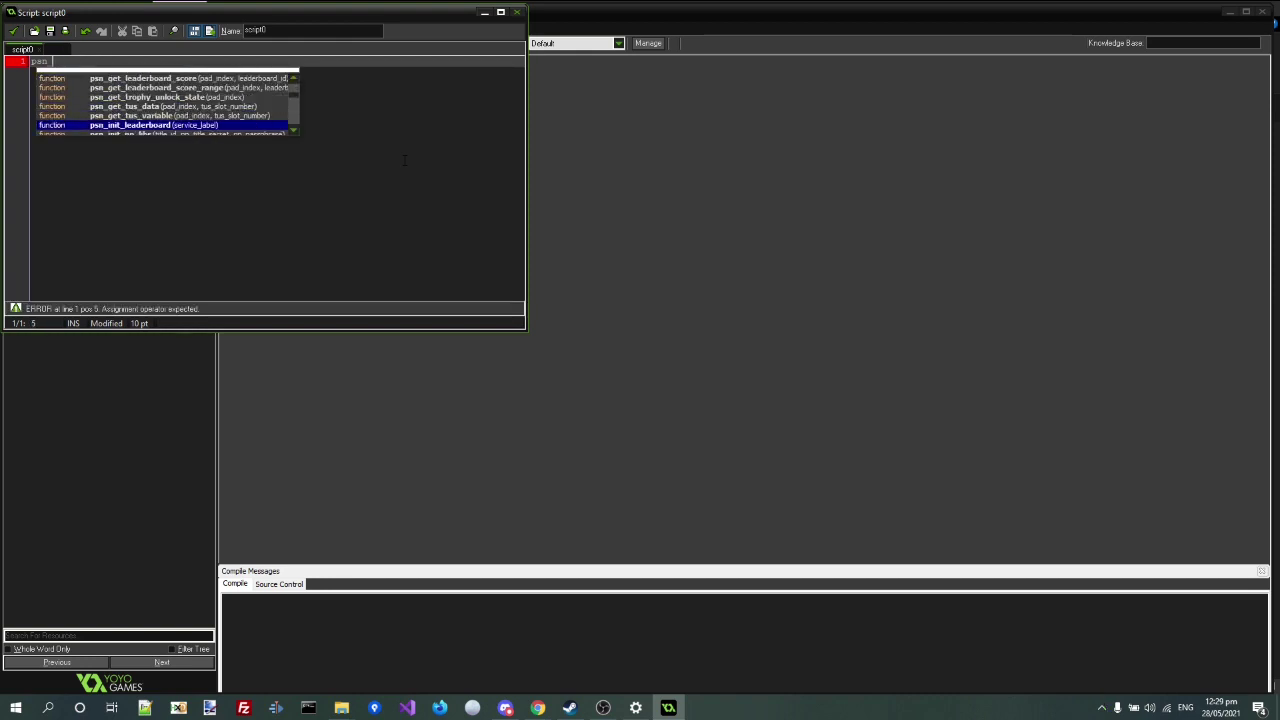
key(Up)
key(Up)
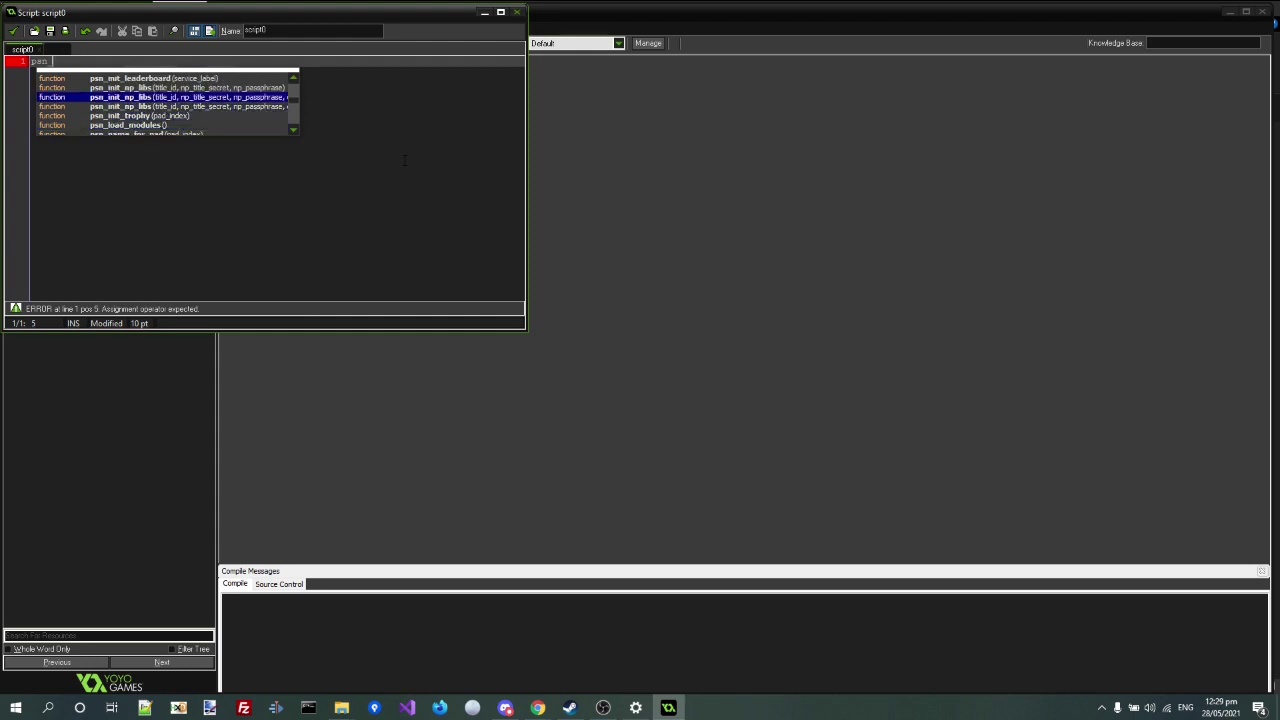
key(Return)
text(("NPXX)
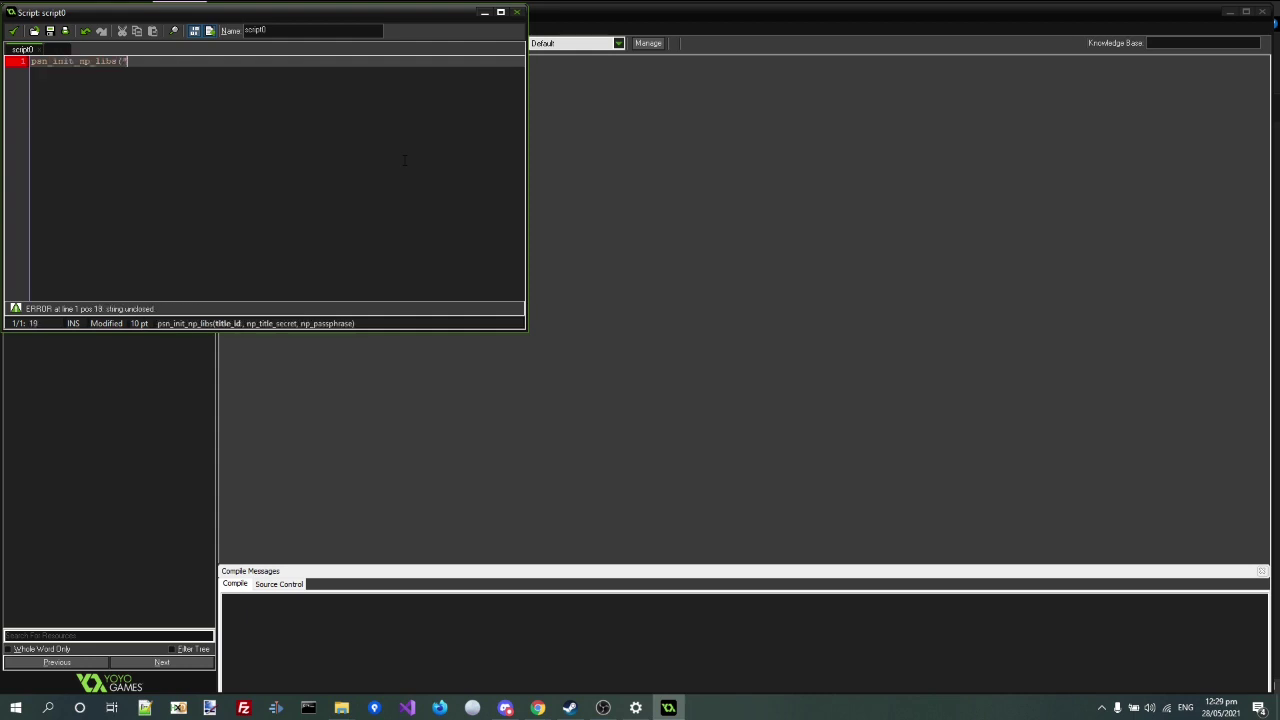
text(100031", ")
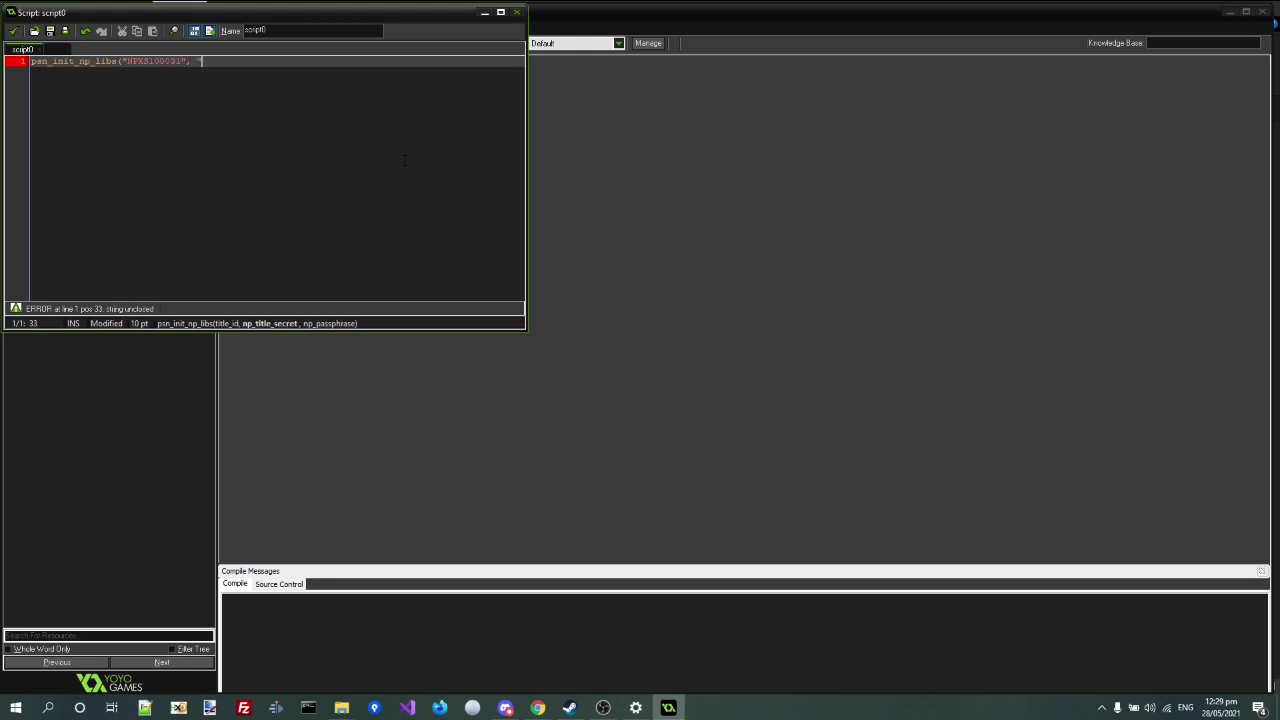
text(XXXXXXXXXXXXXXXXXXXXXXXXX",)
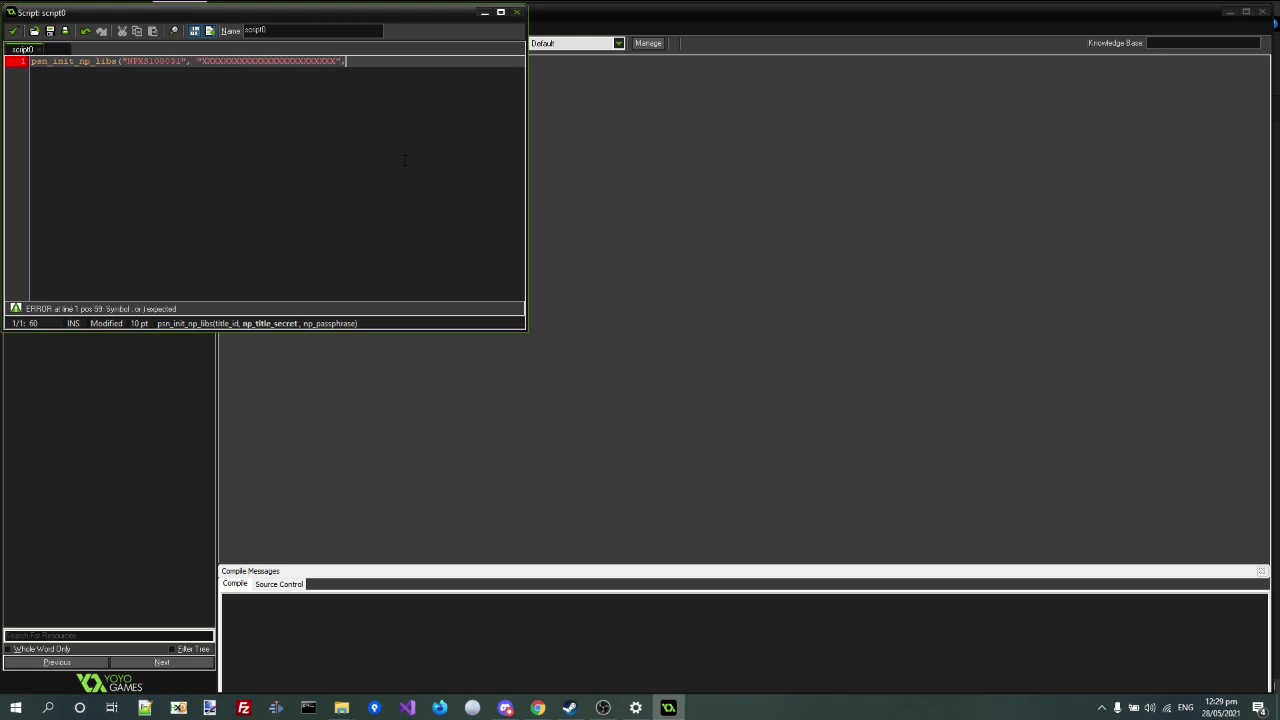
text( "XXXXXXXXXXXXXXXXXXXXX");)
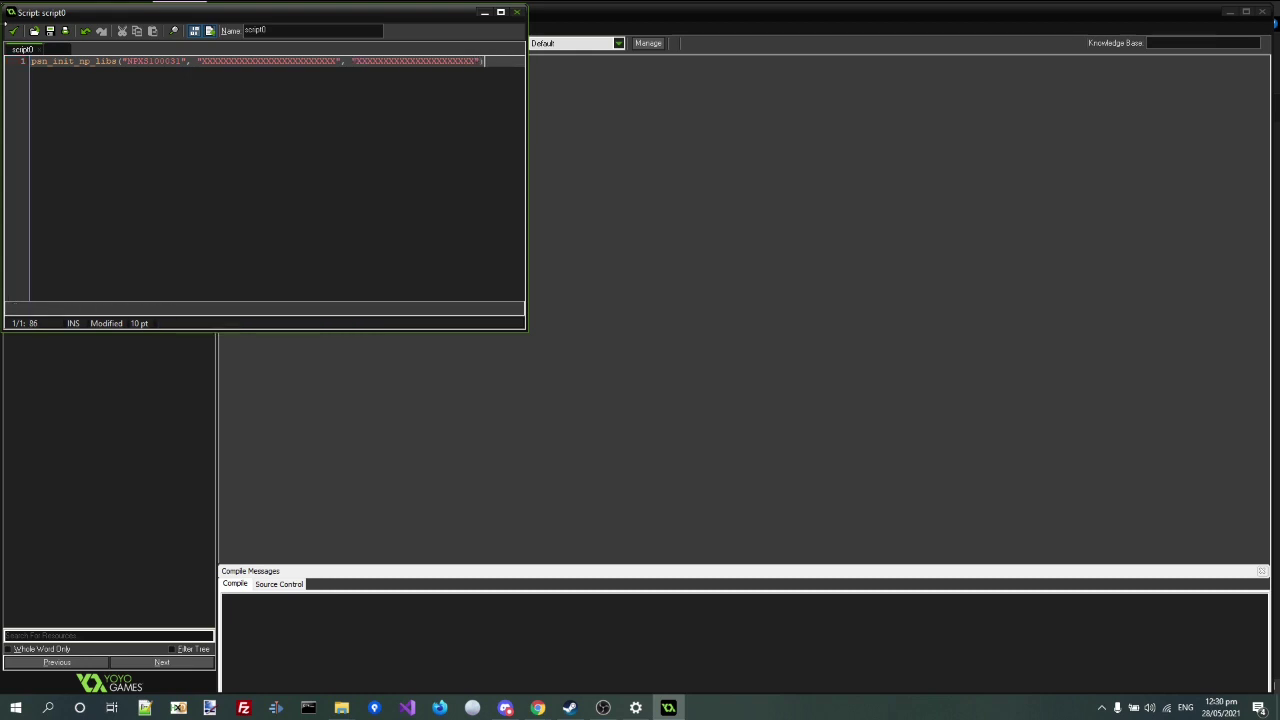
click(13, 30)
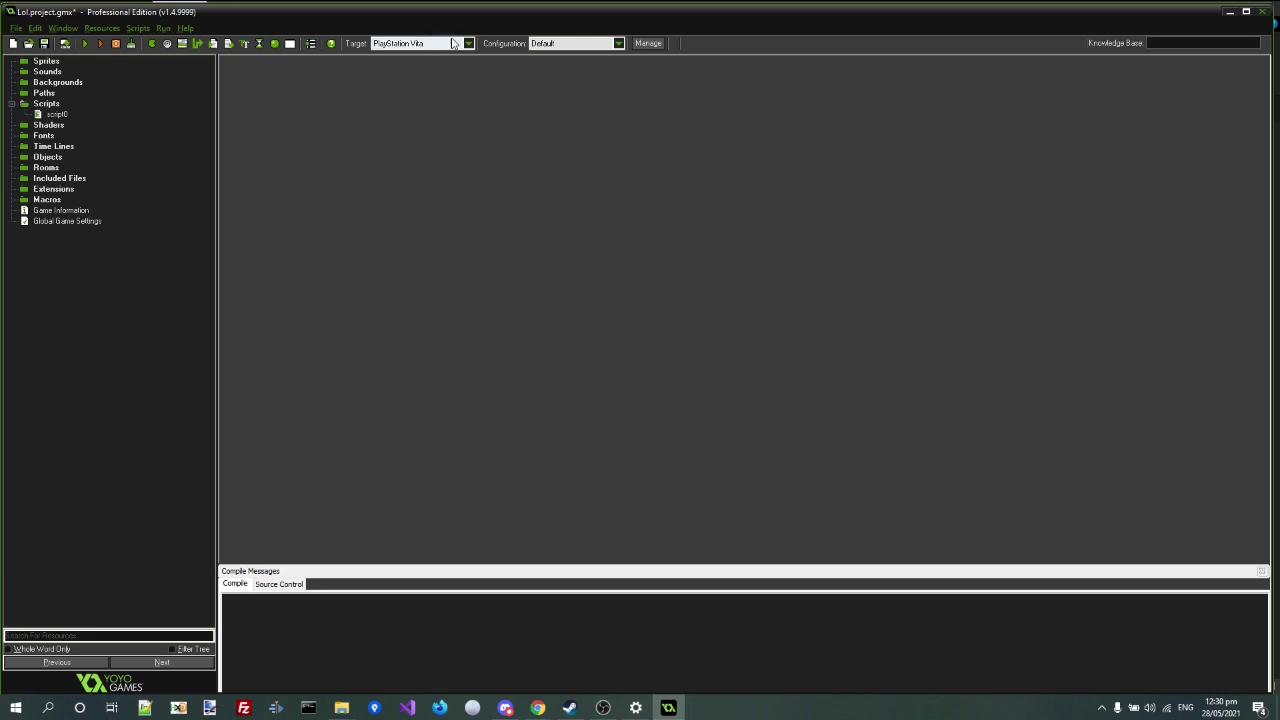
- Switch the build target back to Windows and attempt a run, dismissing the no-room error
click(453, 44)
click(417, 220)
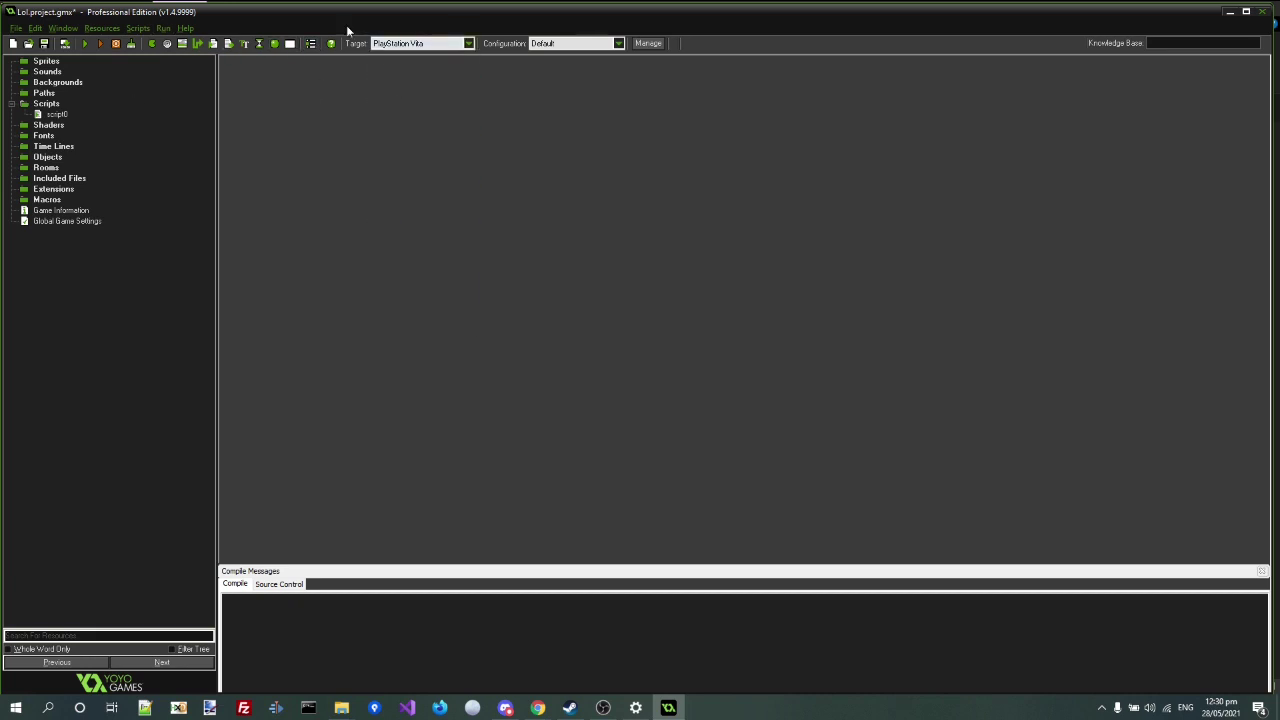
click(445, 43)
click(421, 60)
click(84, 43)
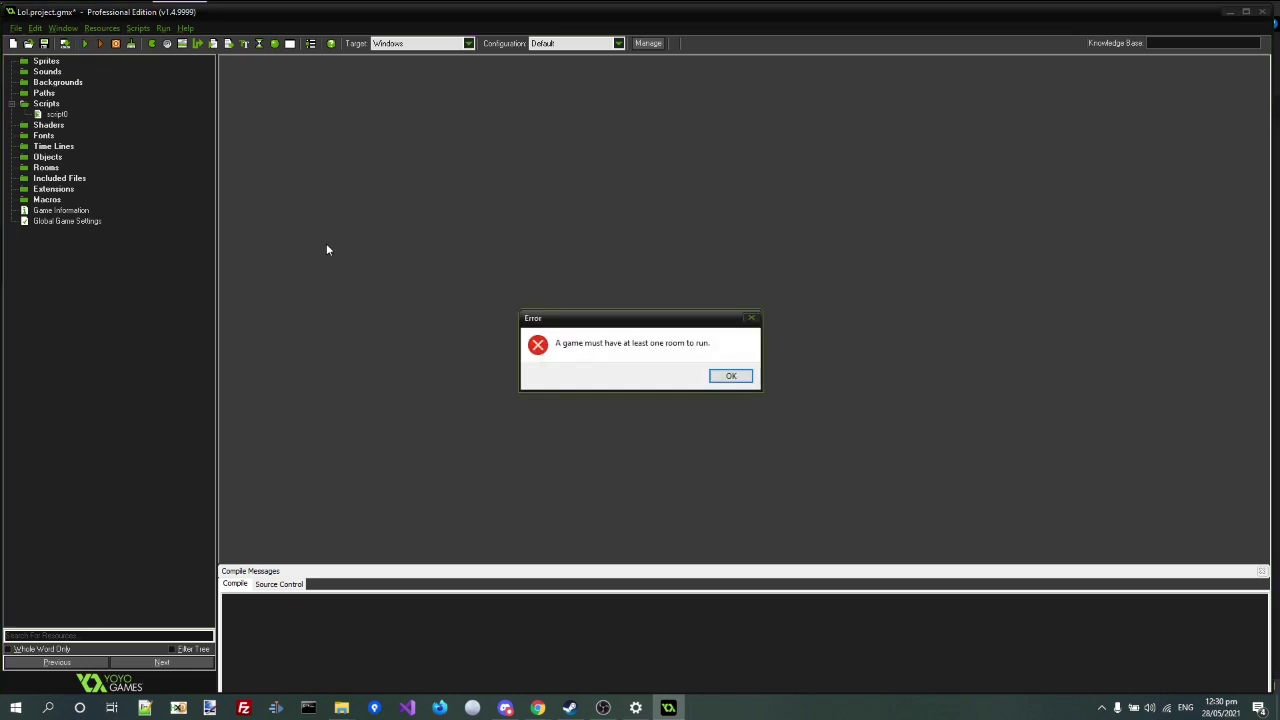
key(Return)
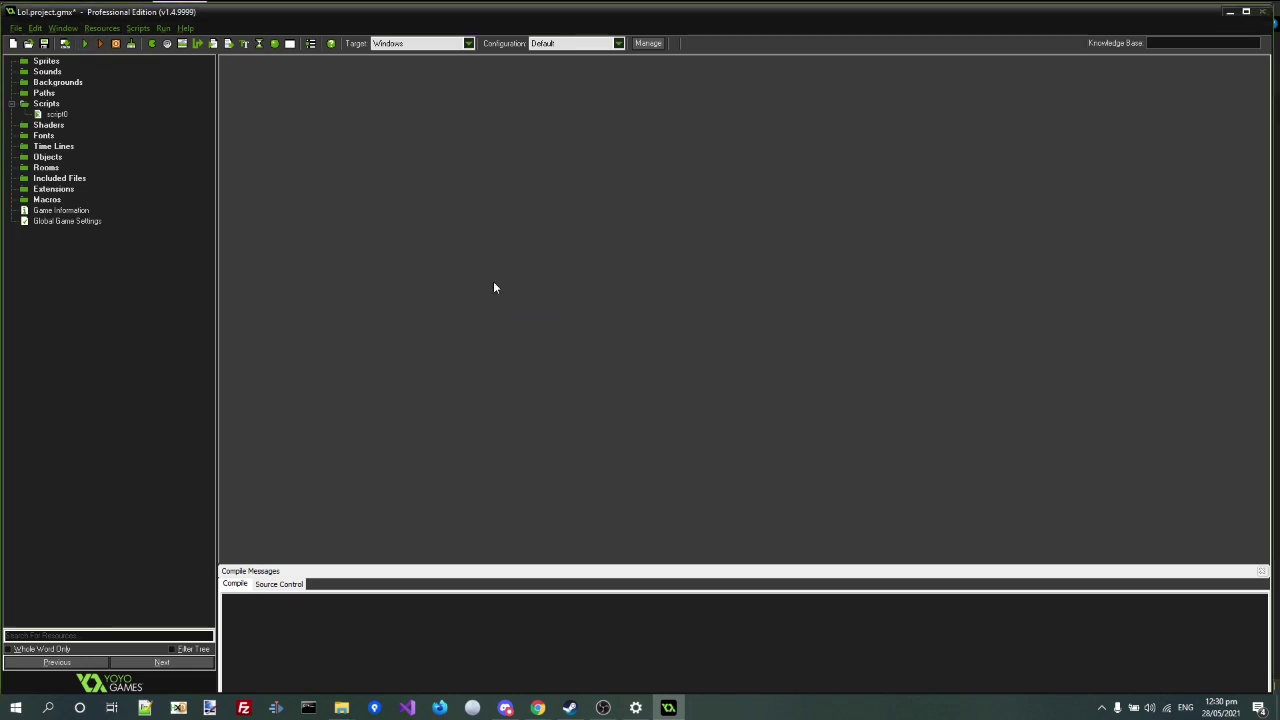
- Add room0 under Rooms, save it, and run the game again
right_click(50, 172)
click(60, 181)
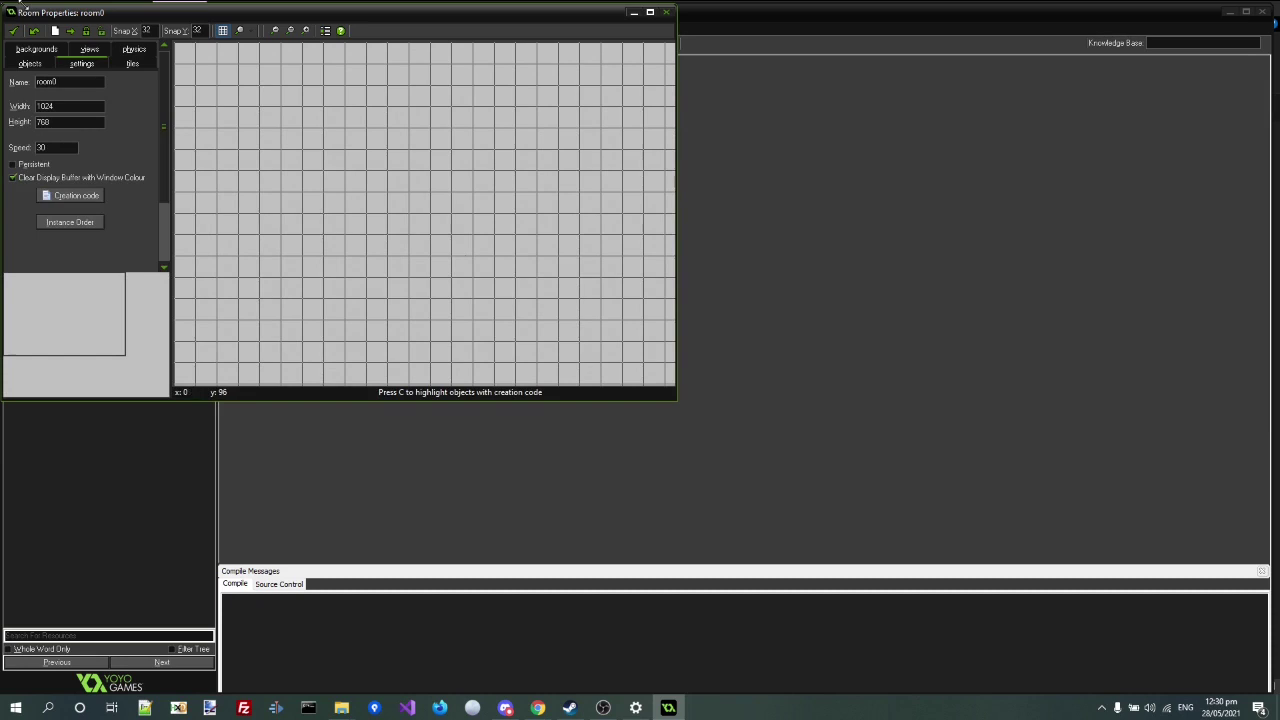
click(12, 31)
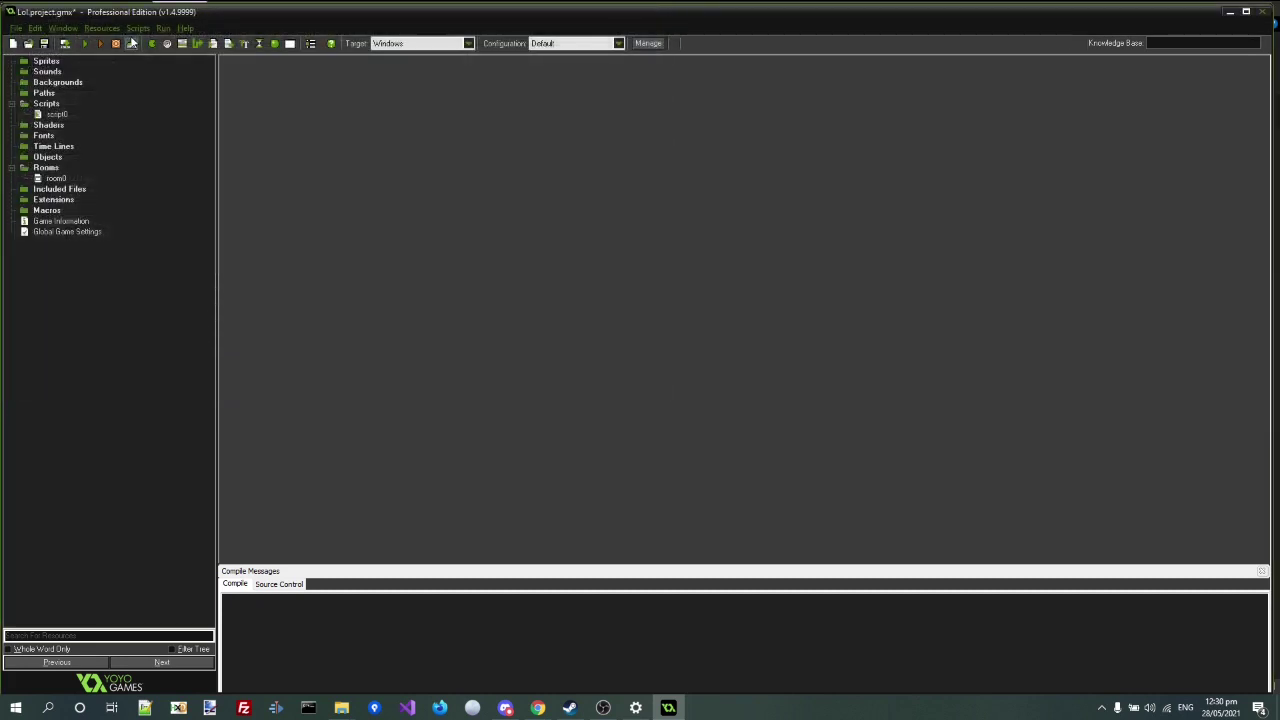
click(89, 45)
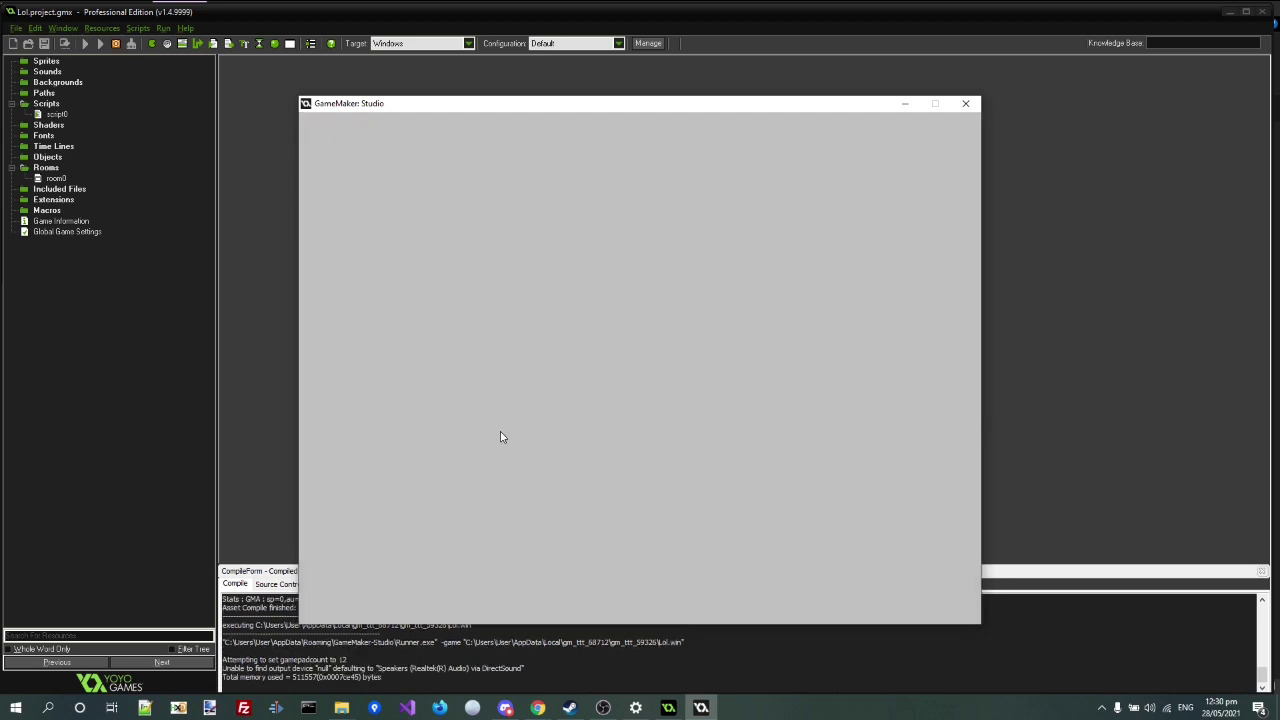
- Close the test game, review the registered modules in Help > About, then quit Studio
click(967, 103)
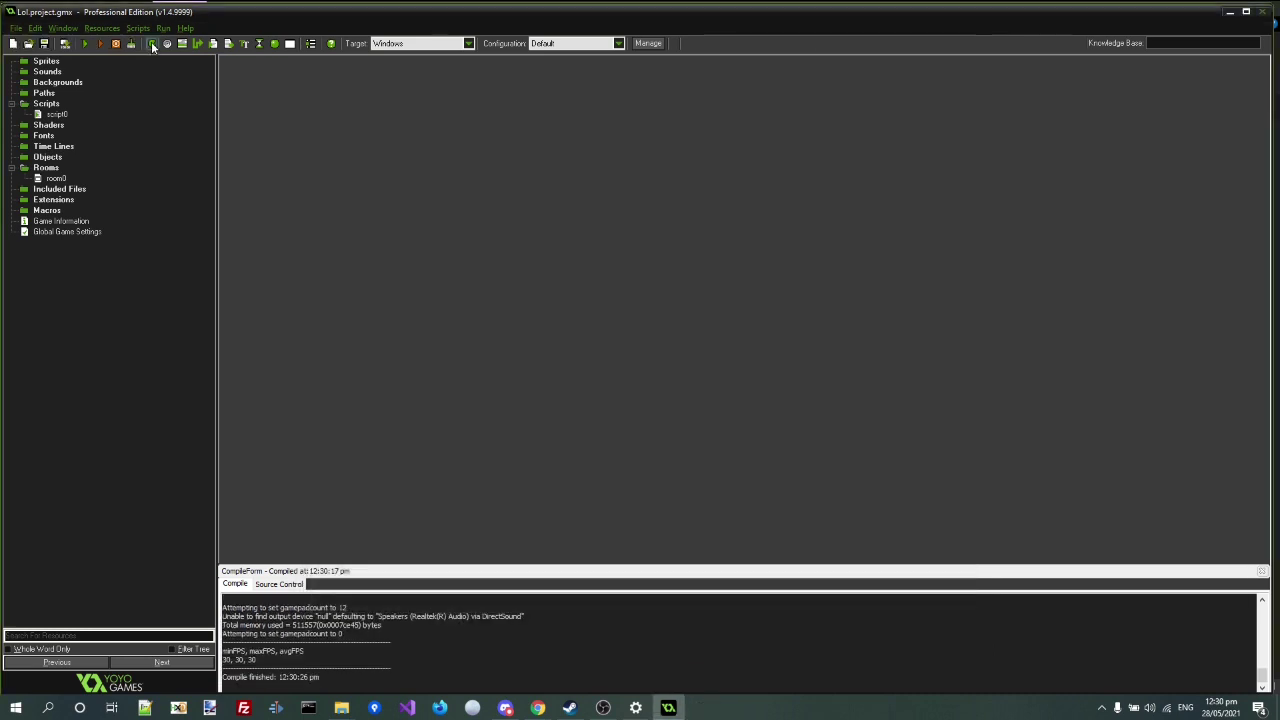
click(185, 27)
click(245, 264)
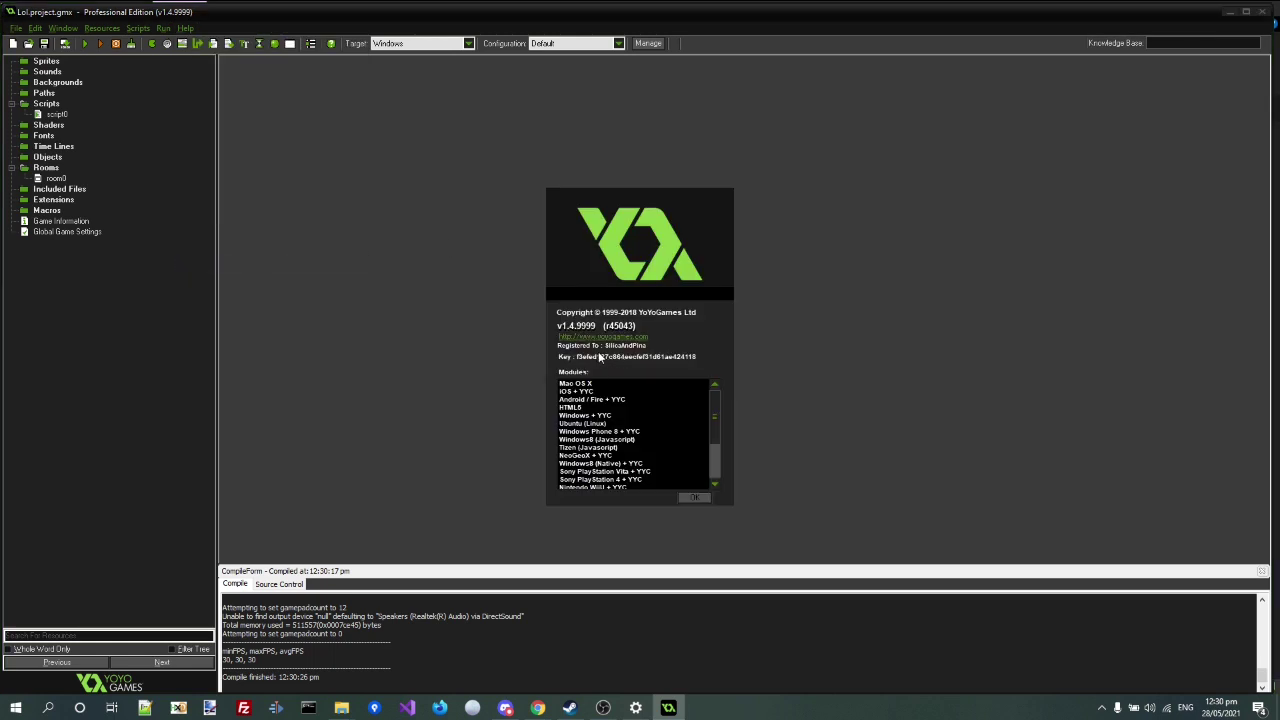
scroll(630, 398, down, 2)
scroll(630, 402, down, 2)
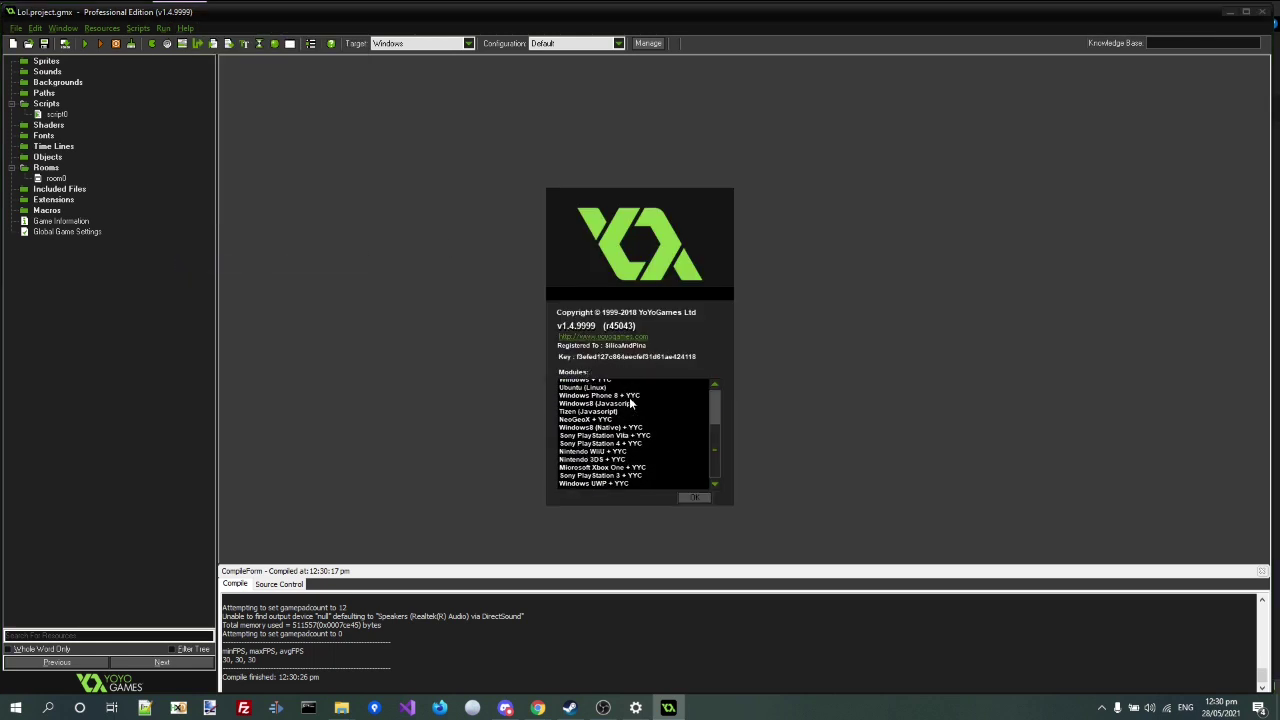
scroll(632, 403, up, 2)
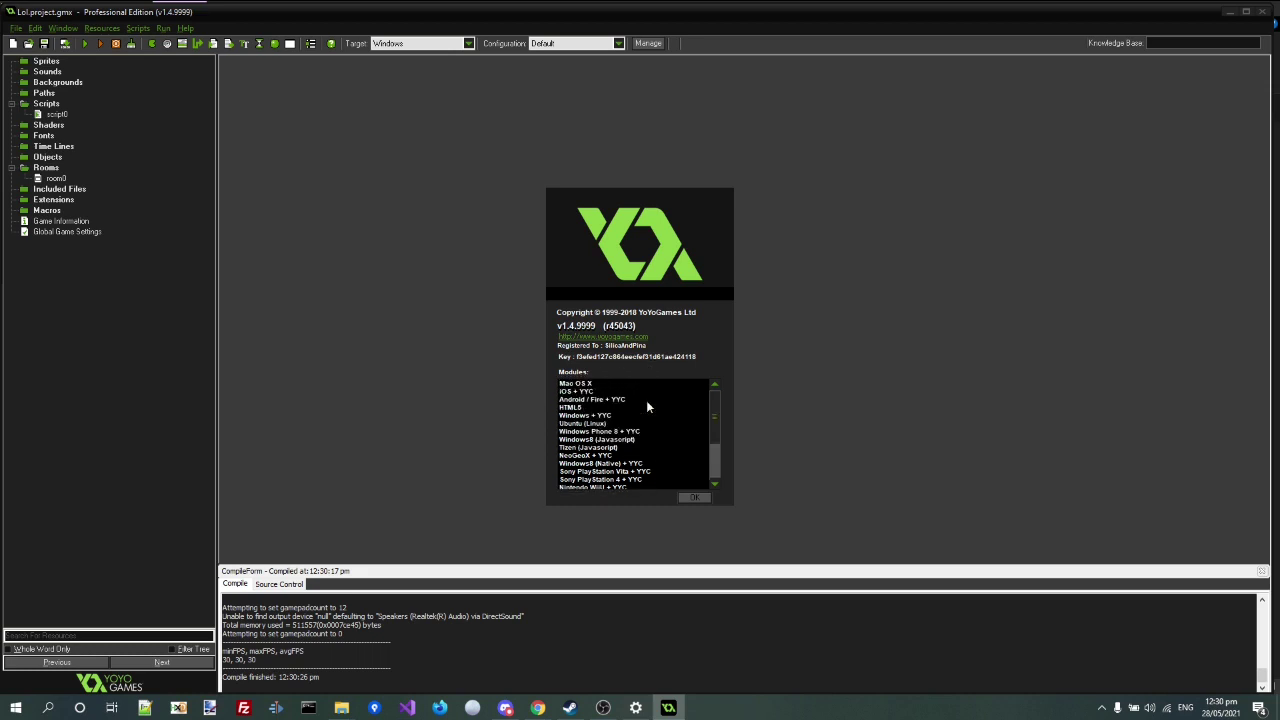
click(698, 497)
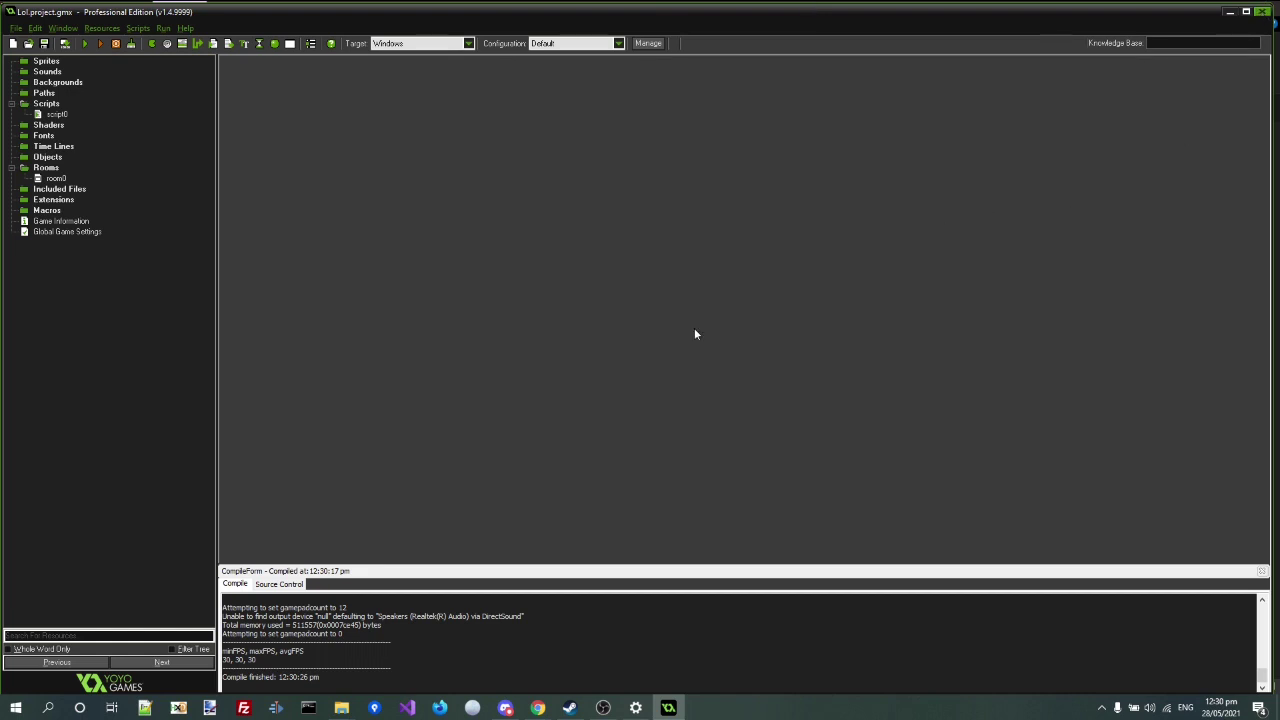
key(alt+F4)
- Clear the current selection and box-select UGP.exe in the UGP folder
click(660, 369)
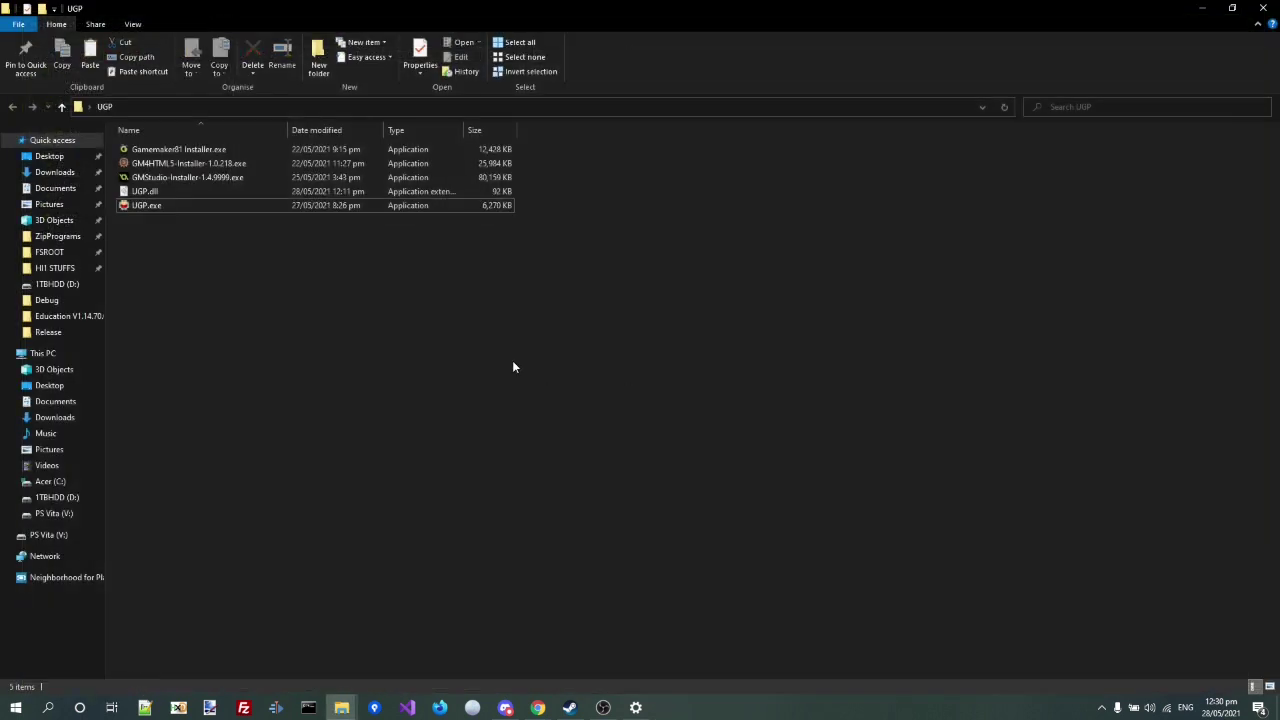
drag(511, 360, 658, 477)
drag(674, 226, 237, 208)
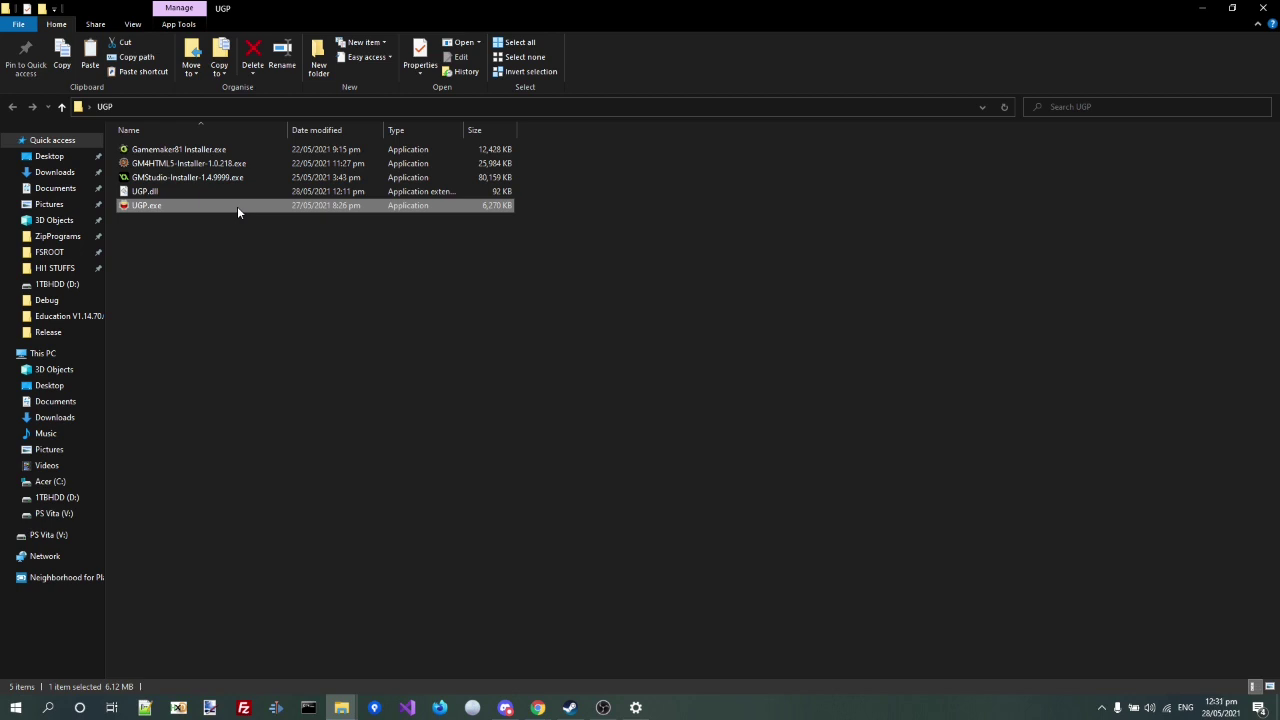